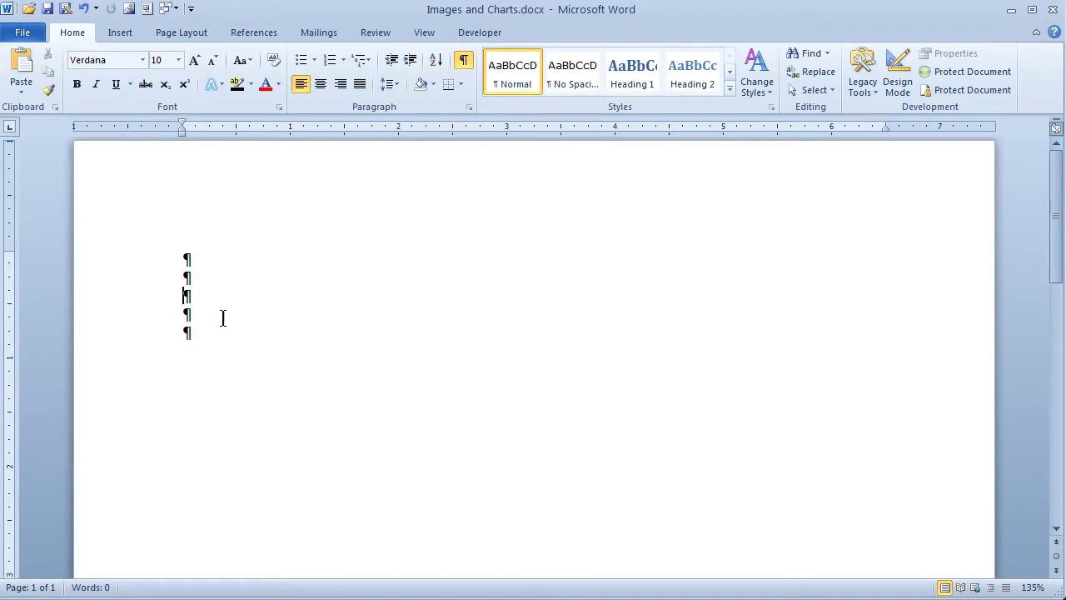
- Enter the placeholder lines "sdfsfdsfsdfsdfsdfsdfsdfsdfsdf" and "sdfsdfsdfsdf" with one empty paragraph between them, starting in the second paragraph
{"action": "left_click", "coordinate": [210, 276]}
{"action": "type", "text": "sdfsfdsfsdfsdfsdfsdfsdfsdfsdf"}
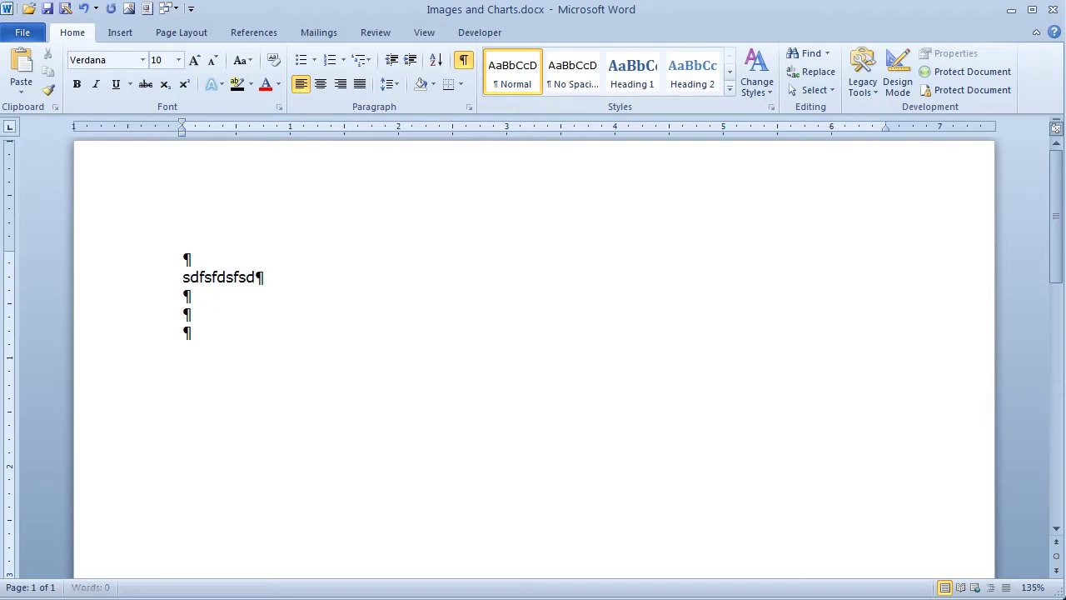
{"action": "key", "text": "Return"}
{"action": "key", "text": "Return"}
{"action": "type", "text": "sdfsdfsdfsdf"}
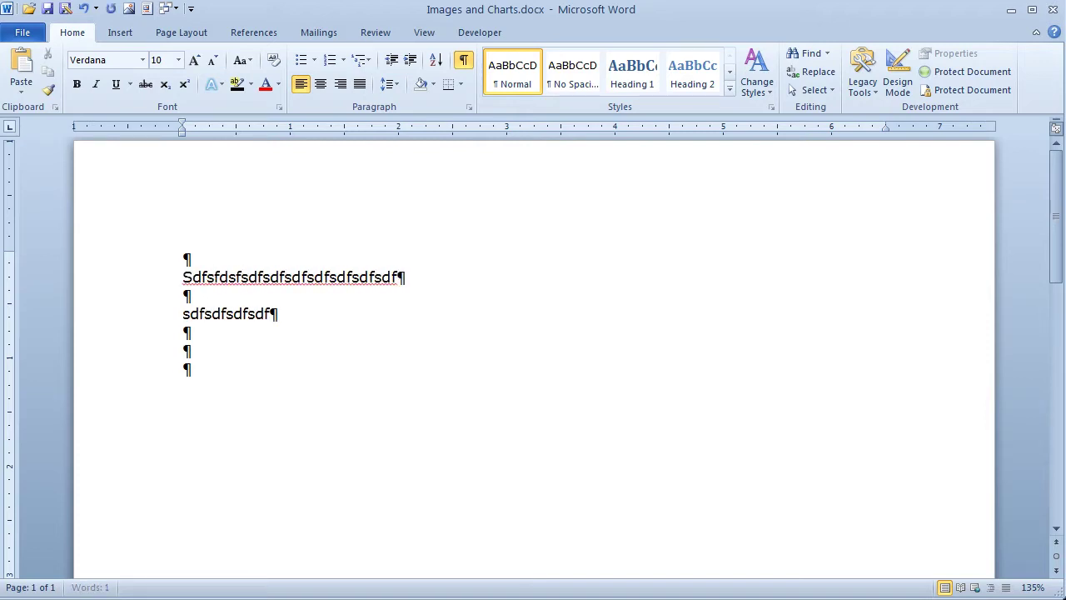
- Add two more empty paragraphs between the placeholder lines and place the insertion point in the middle empty one
{"action": "left_click", "coordinate": [211, 313]}
{"action": "key", "text": "Up"}
{"action": "key", "text": "Return"}
{"action": "key", "text": "Return"}
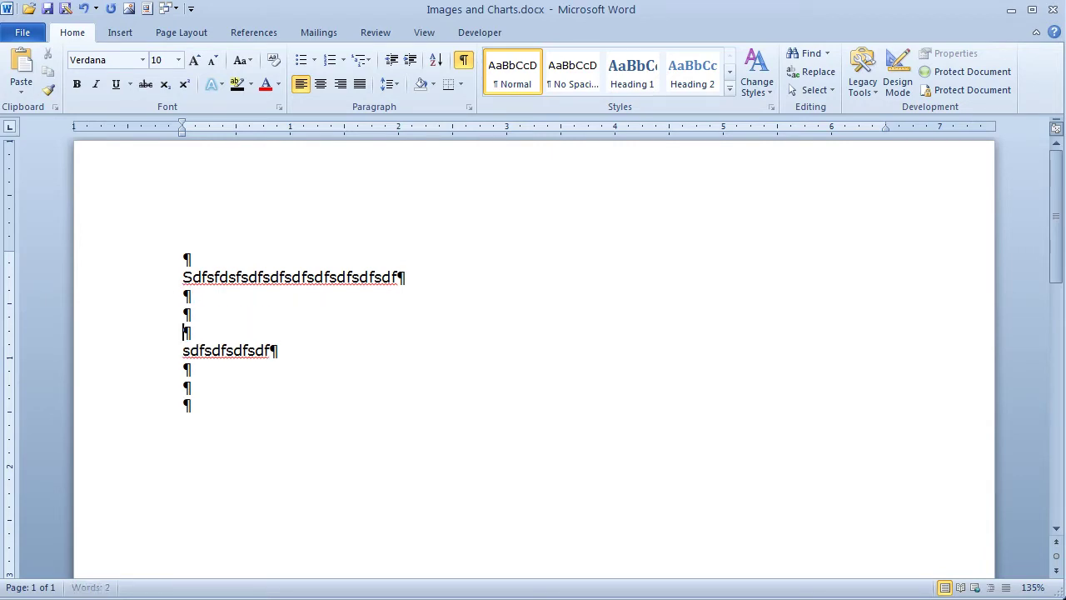
{"action": "key", "text": "Up"}
- Insert the picture house.jpg from the Desktop at the insertion point, embedding it rather than linking to the file
{"action": "left_click", "coordinate": [122, 38]}
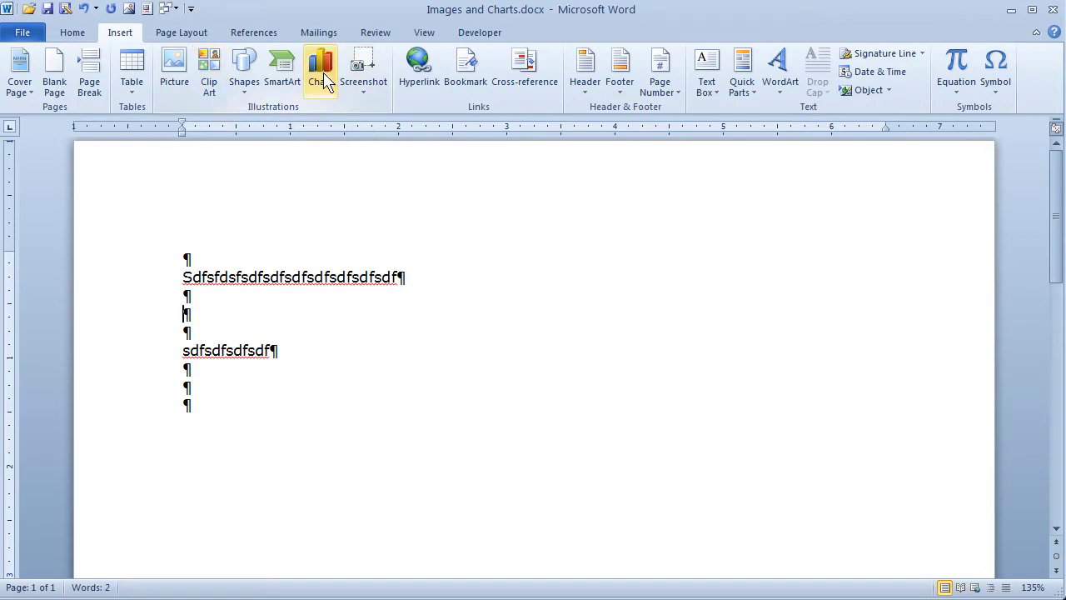
{"action": "left_click", "coordinate": [169, 68]}
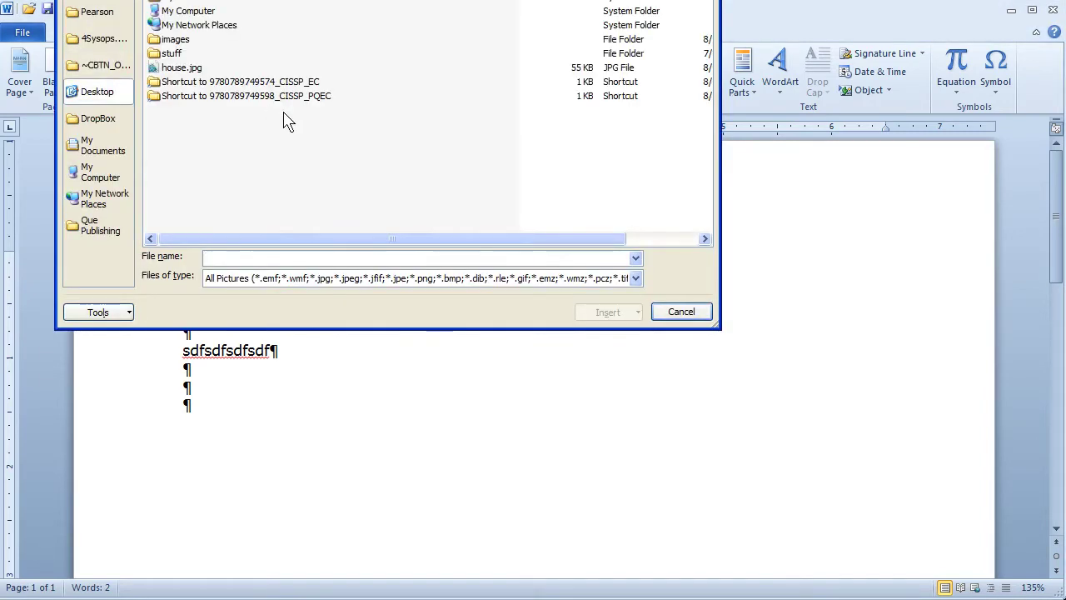
{"action": "left_click", "coordinate": [199, 67]}
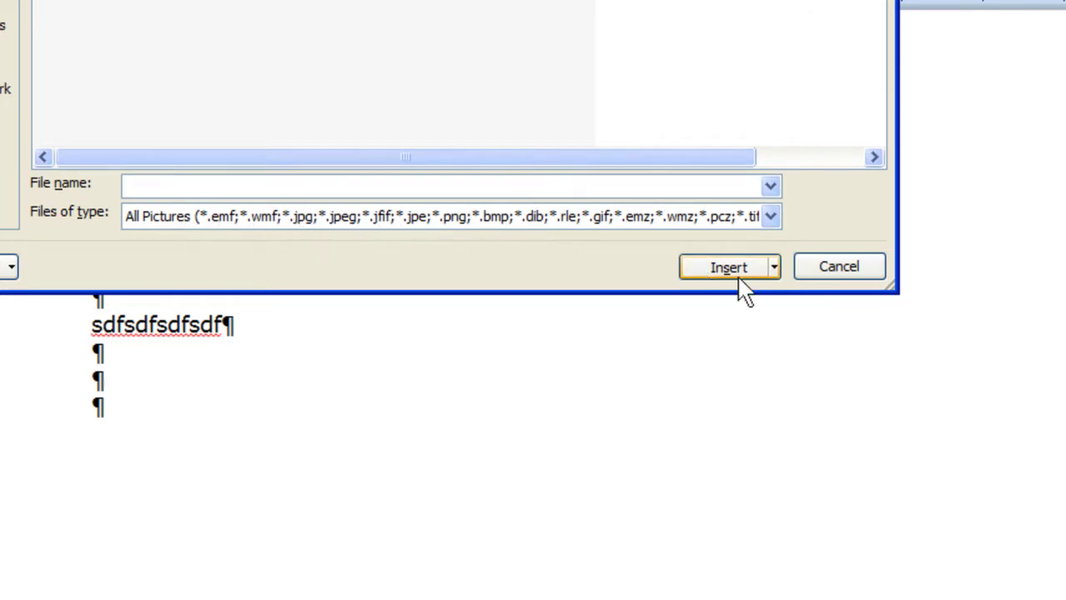
{"action": "left_click", "coordinate": [774, 268]}
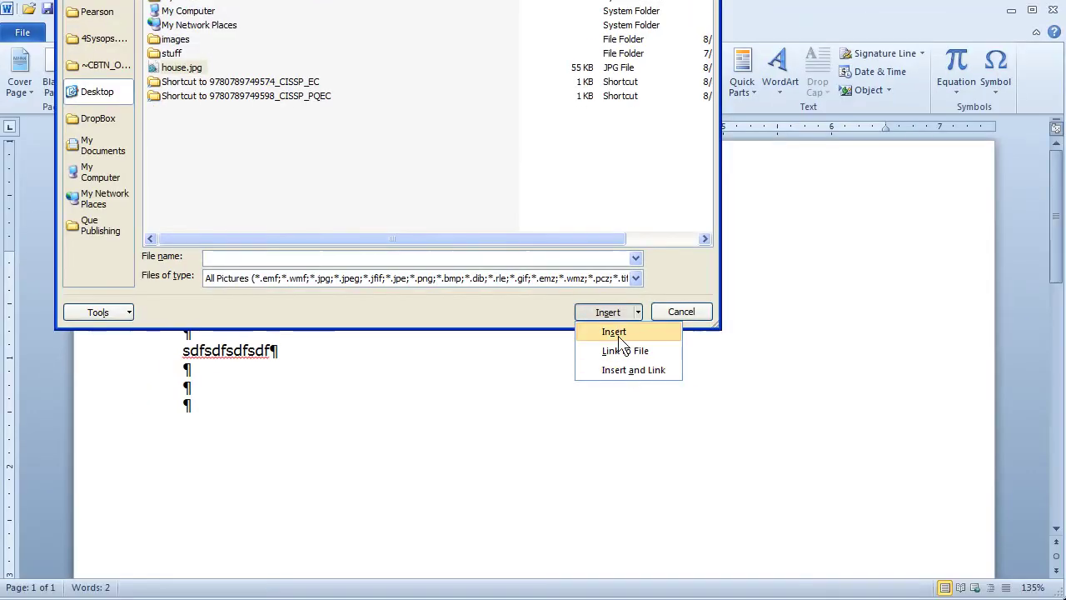
{"action": "left_click", "coordinate": [738, 297]}
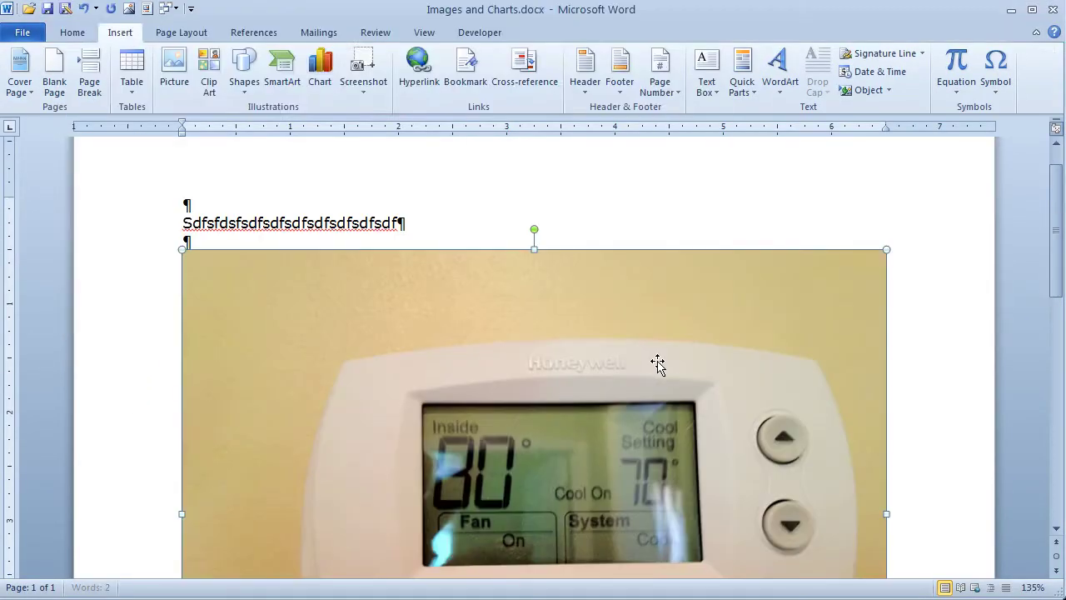
- Examine the inserted thermostat picture and how it sits between the two placeholder text lines
{"action": "scroll", "coordinate": [657, 363], "scroll_direction": "down", "scroll_amount": 3}
{"action": "scroll", "coordinate": [662, 358], "scroll_direction": "up", "scroll_amount": 4}
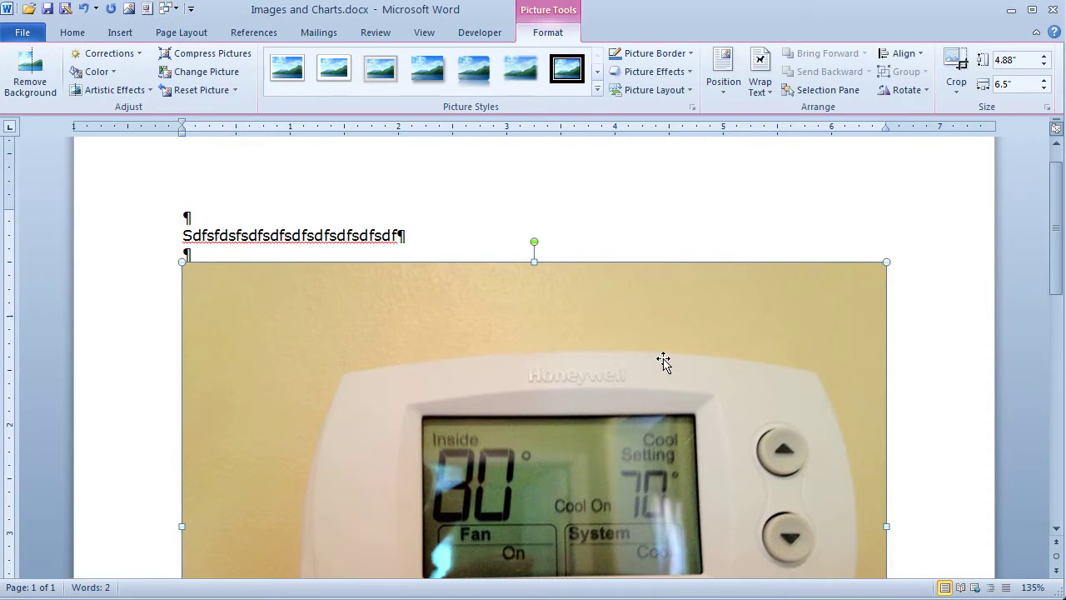
{"action": "scroll", "coordinate": [663, 358], "scroll_direction": "down", "scroll_amount": 4}
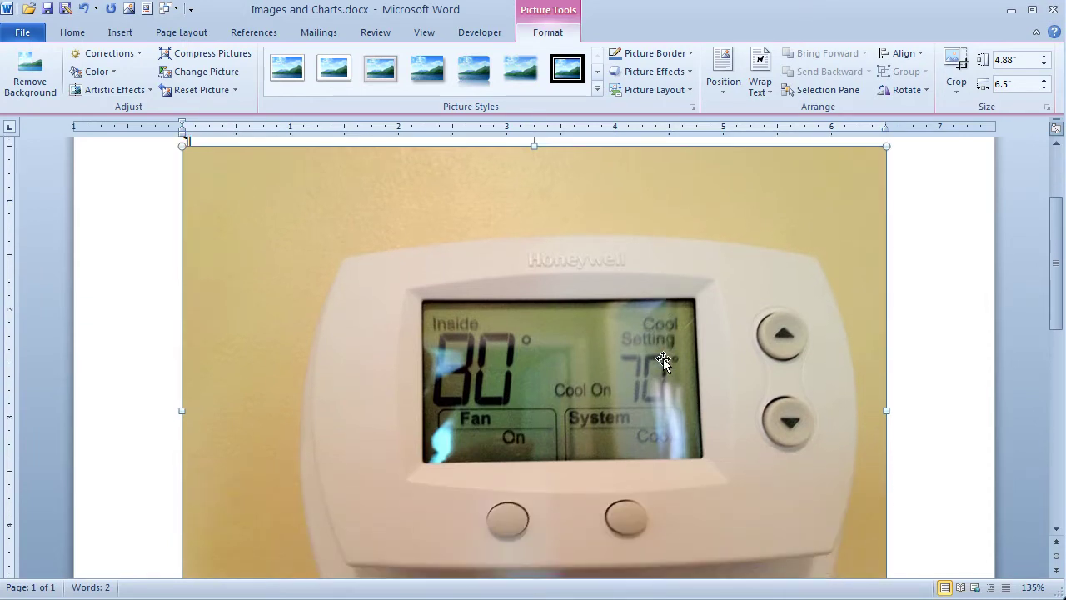
{"action": "scroll", "coordinate": [663, 360], "scroll_direction": "down", "scroll_amount": 1}
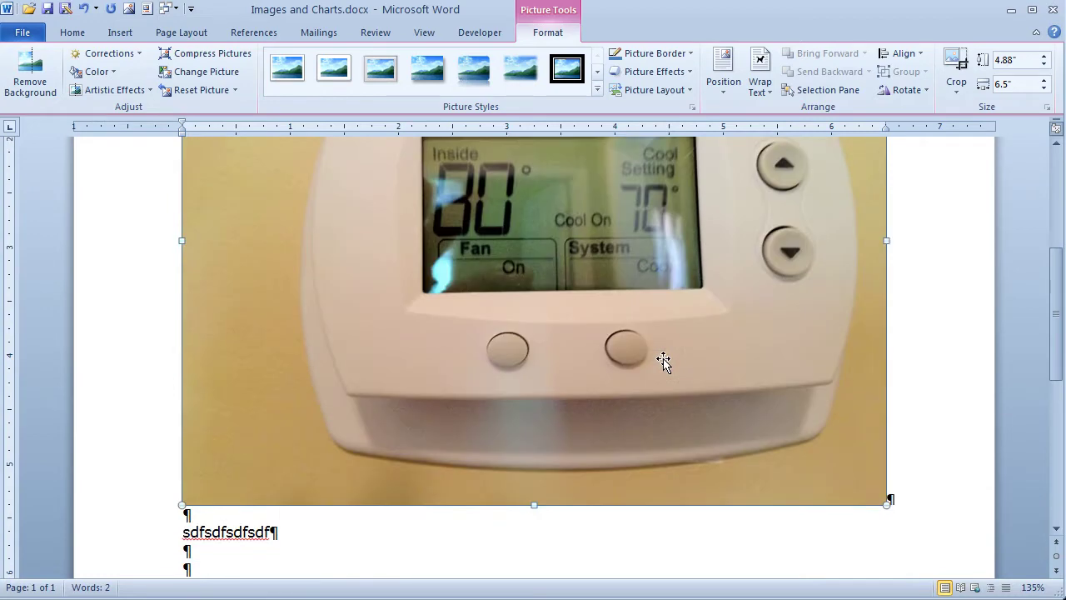
{"action": "scroll", "coordinate": [665, 357], "scroll_direction": "up", "scroll_amount": 4}
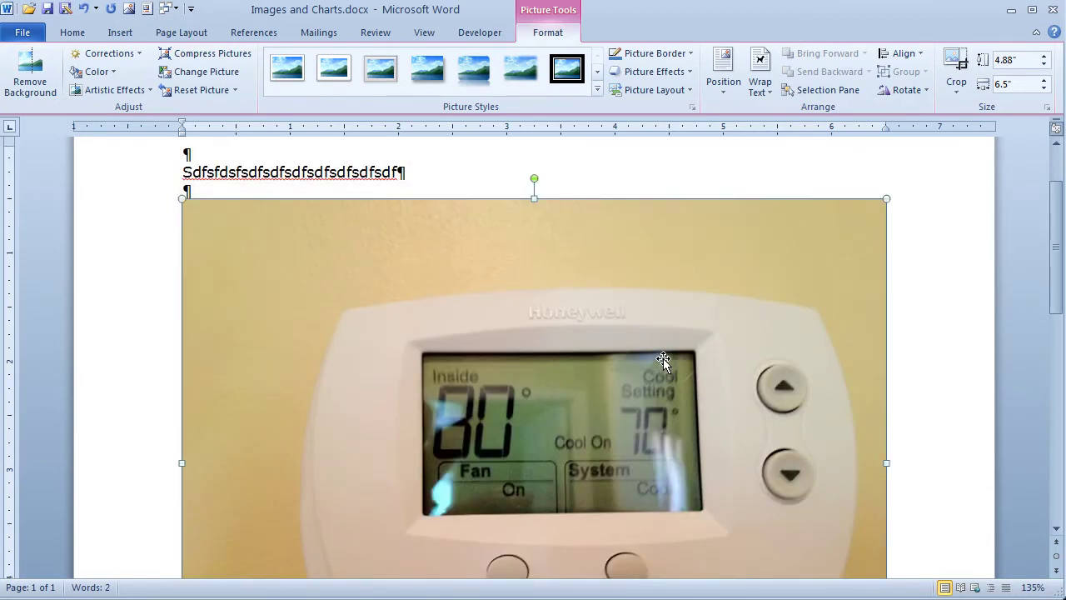
{"action": "scroll", "coordinate": [663, 358], "scroll_direction": "down", "scroll_amount": 1}
{"action": "scroll", "coordinate": [663, 358], "scroll_direction": "down", "scroll_amount": 2}
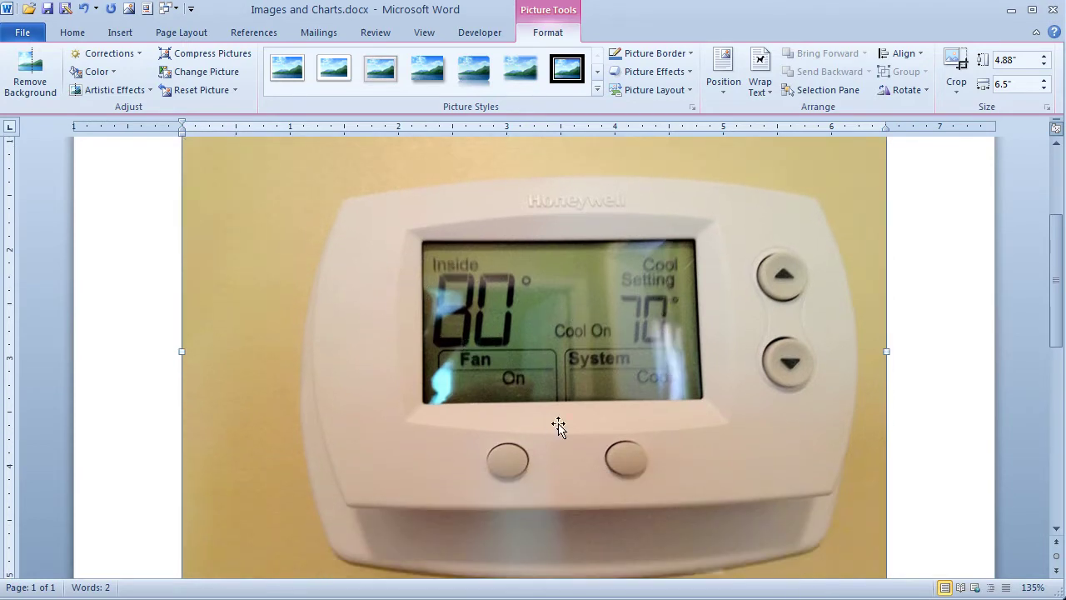
{"action": "scroll", "coordinate": [557, 424], "scroll_direction": "down", "scroll_amount": 3}
{"action": "left_click", "coordinate": [689, 549]}
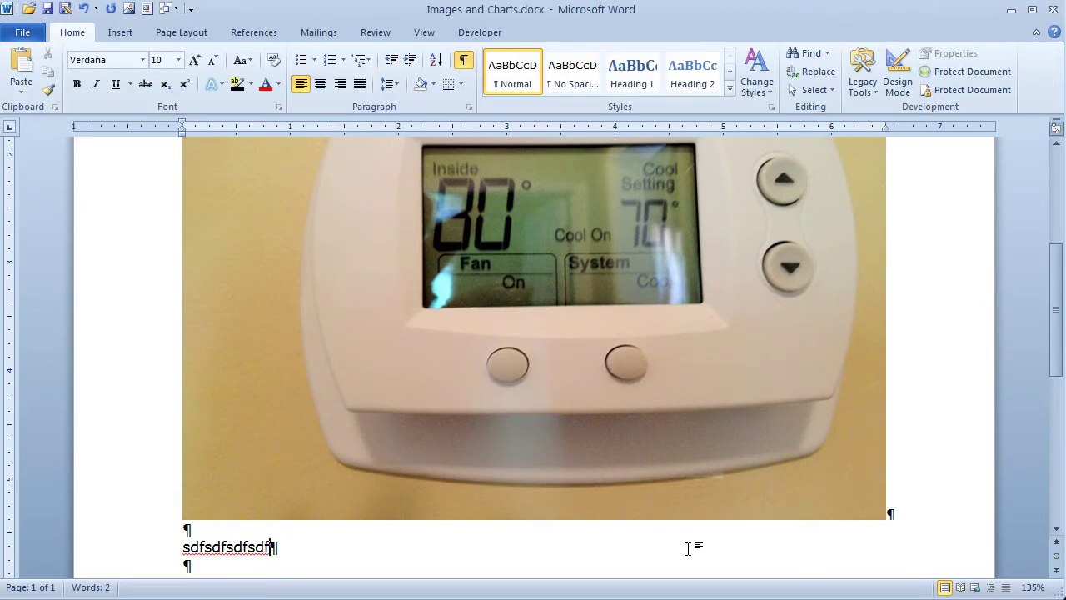
{"action": "scroll", "coordinate": [687, 550], "scroll_direction": "down", "scroll_amount": 1}
{"action": "scroll", "coordinate": [688, 549], "scroll_direction": "up", "scroll_amount": 3}
{"action": "scroll", "coordinate": [688, 549], "scroll_direction": "up", "scroll_amount": 3}
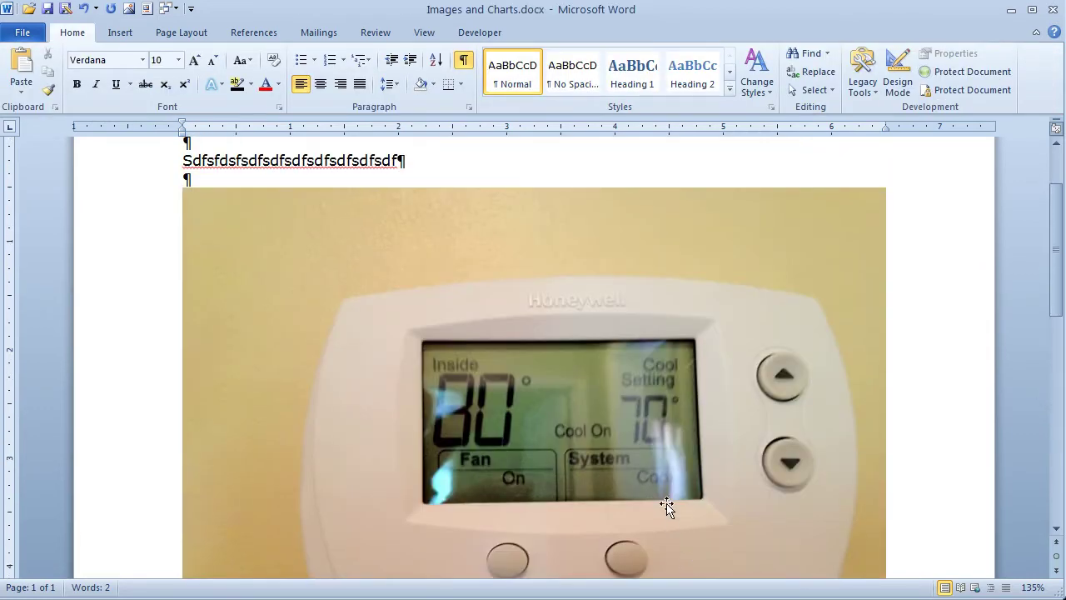
{"action": "scroll", "coordinate": [667, 503], "scroll_direction": "down", "scroll_amount": 2}
{"action": "scroll", "coordinate": [667, 504], "scroll_direction": "up", "scroll_amount": 2}
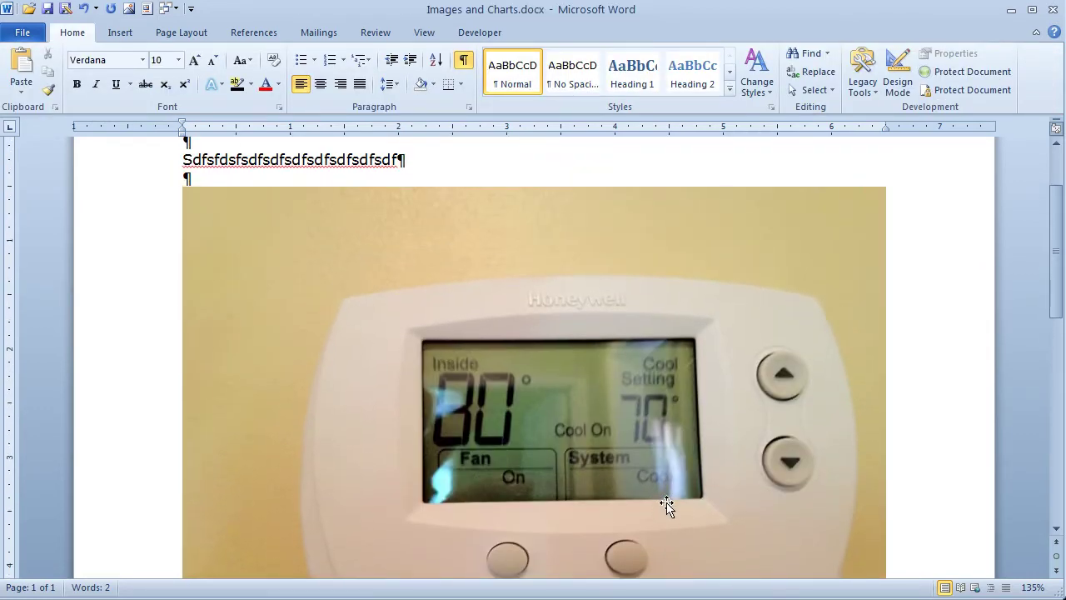
{"action": "scroll", "coordinate": [667, 504], "scroll_direction": "down", "scroll_amount": 4}
- Shrink the thermostat picture proportionally to about 2.87" high by 3.82" wide
{"action": "left_click", "coordinate": [688, 381]}
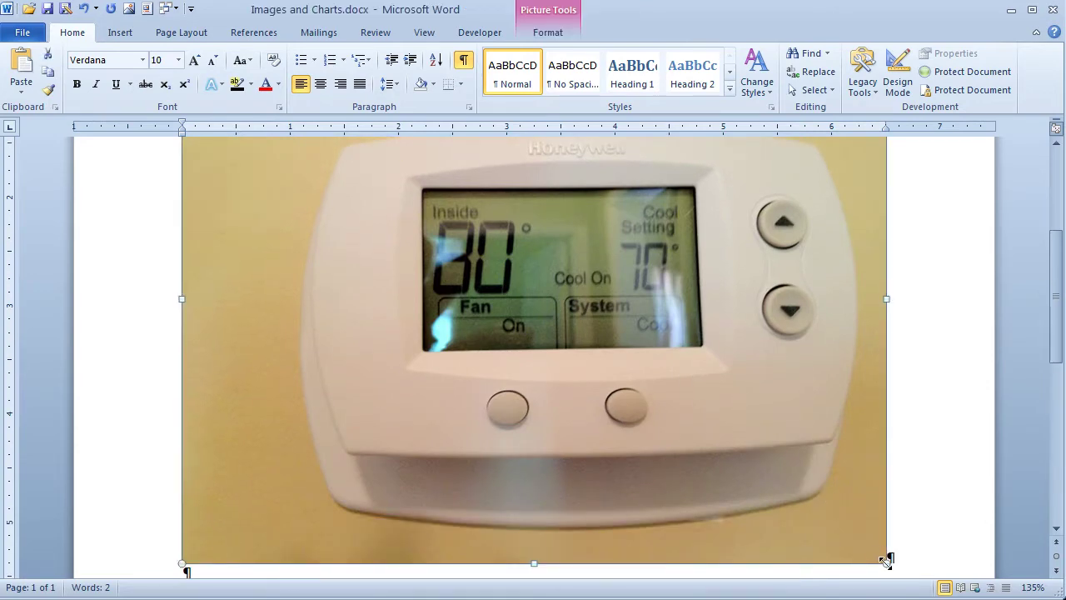
{"action": "left_click_drag", "start_coordinate": [885, 560], "coordinate": [597, 335]}
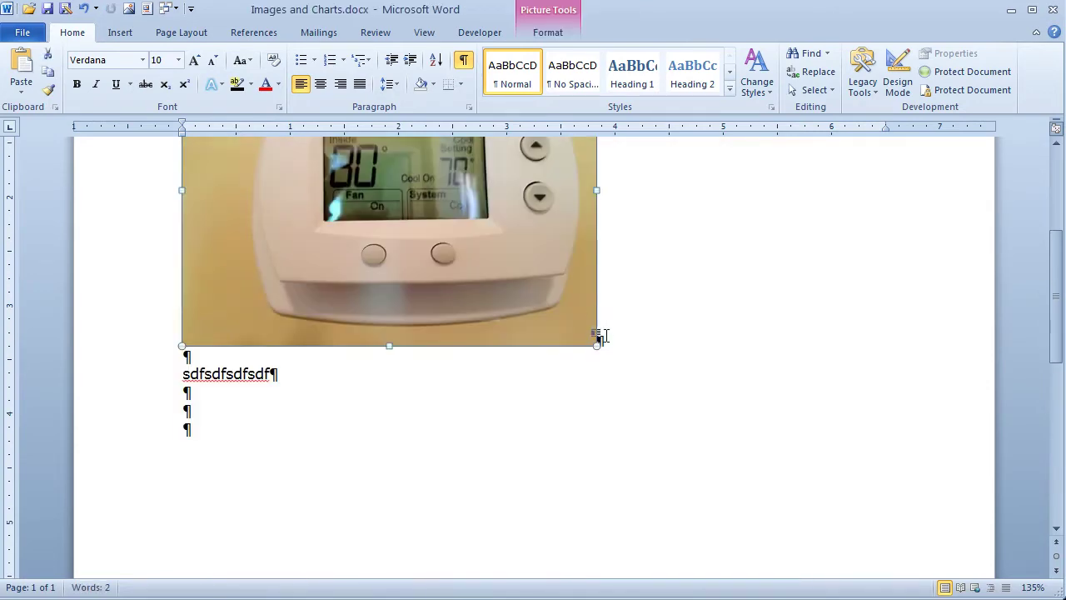
{"action": "scroll", "coordinate": [608, 339], "scroll_direction": "up", "scroll_amount": 4}
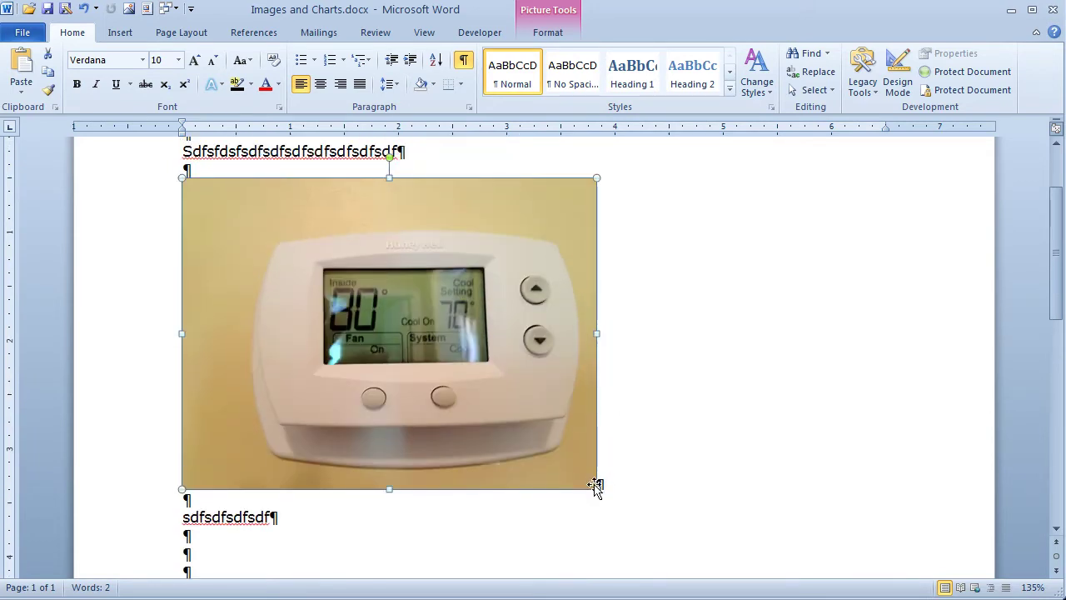
{"action": "left_click_drag", "start_coordinate": [591, 479], "coordinate": [525, 416]}
- Review the thermostat picture's context commands and its Change Picture file chooser, leaving without choosing a replacement
{"action": "right_click", "coordinate": [394, 240]}
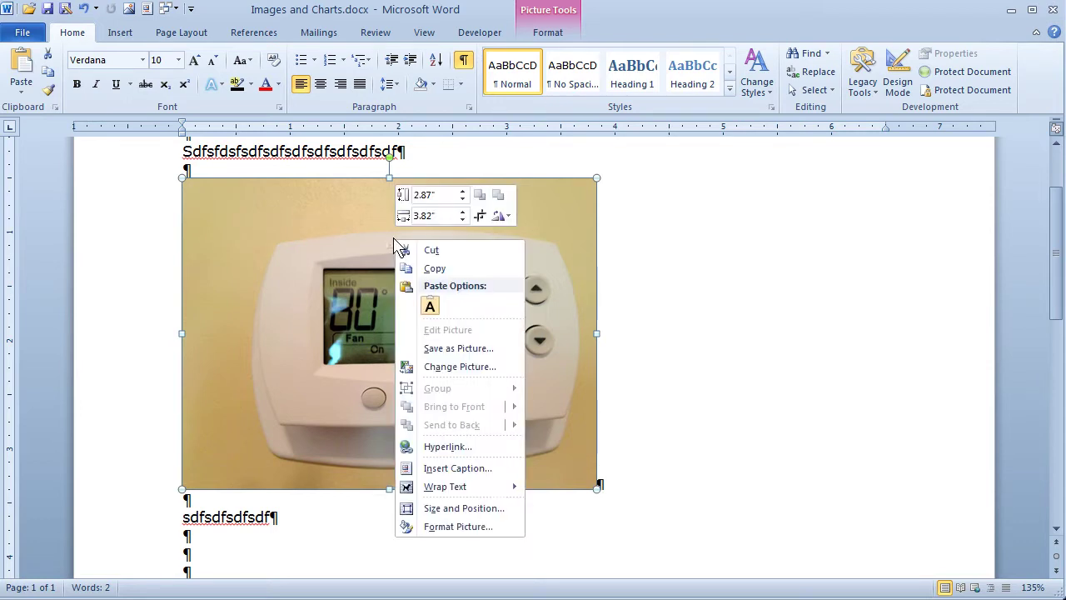
{"action": "left_click", "coordinate": [657, 329]}
{"action": "double_click", "coordinate": [420, 314]}
{"action": "right_click", "coordinate": [445, 315]}
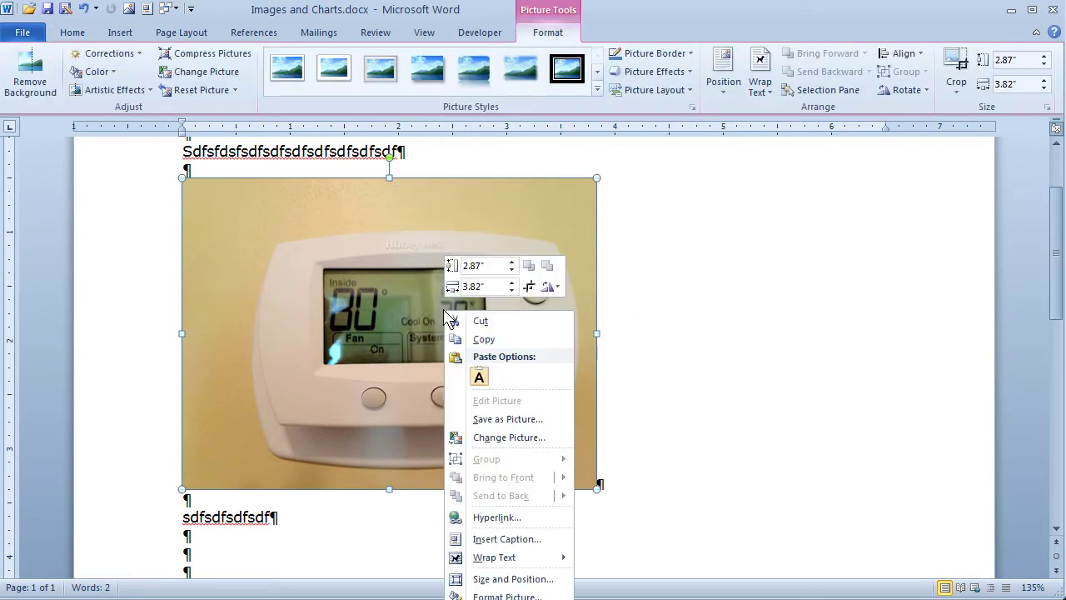
{"action": "left_click", "coordinate": [500, 436]}
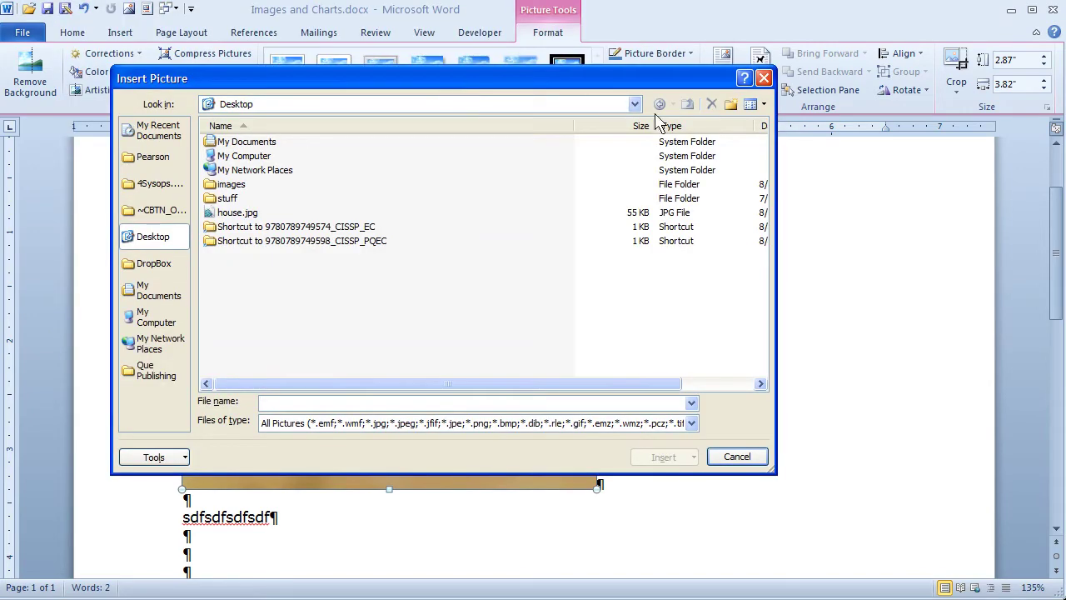
{"action": "left_click", "coordinate": [762, 78]}
{"action": "left_click", "coordinate": [804, 287]}
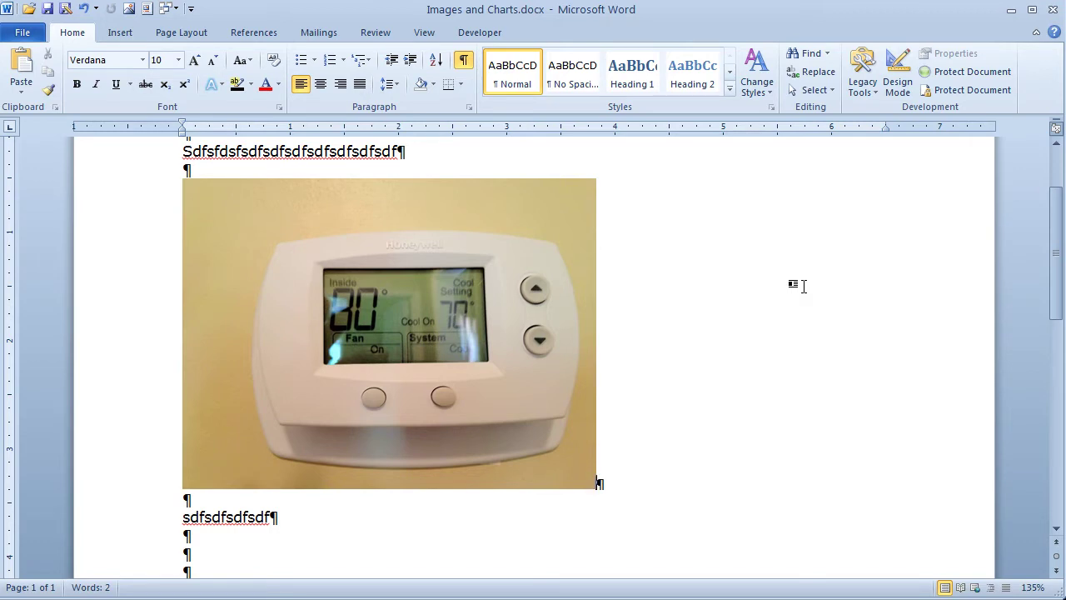
- Add five empty paragraphs below the second placeholder line and place the insertion point in the third empty one
{"action": "scroll", "coordinate": [804, 287], "scroll_direction": "down", "scroll_amount": 4}
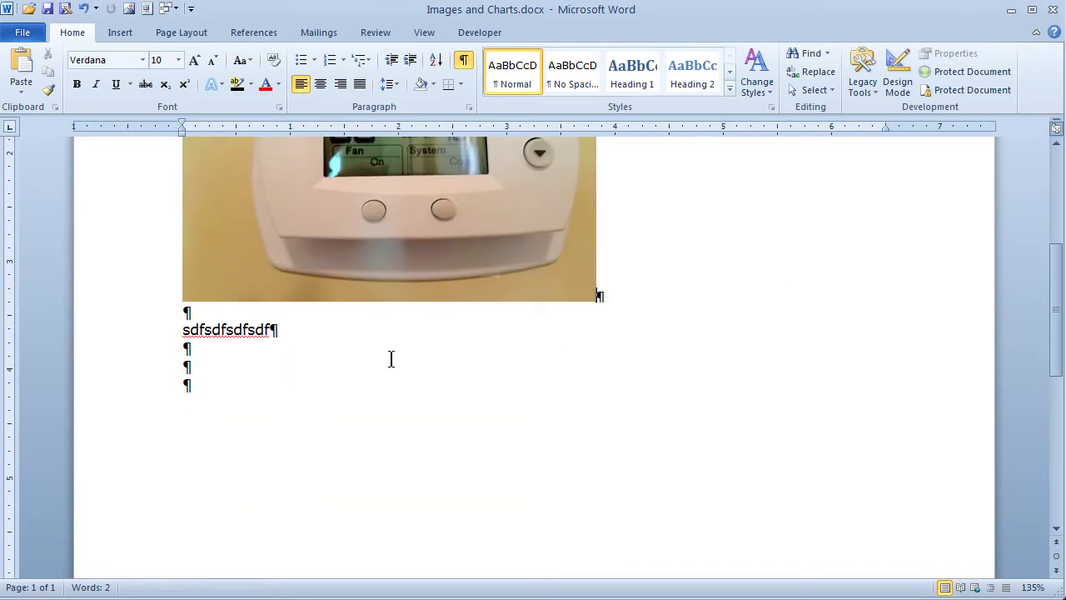
{"action": "left_click", "coordinate": [255, 372]}
{"action": "left_click", "coordinate": [118, 33]}
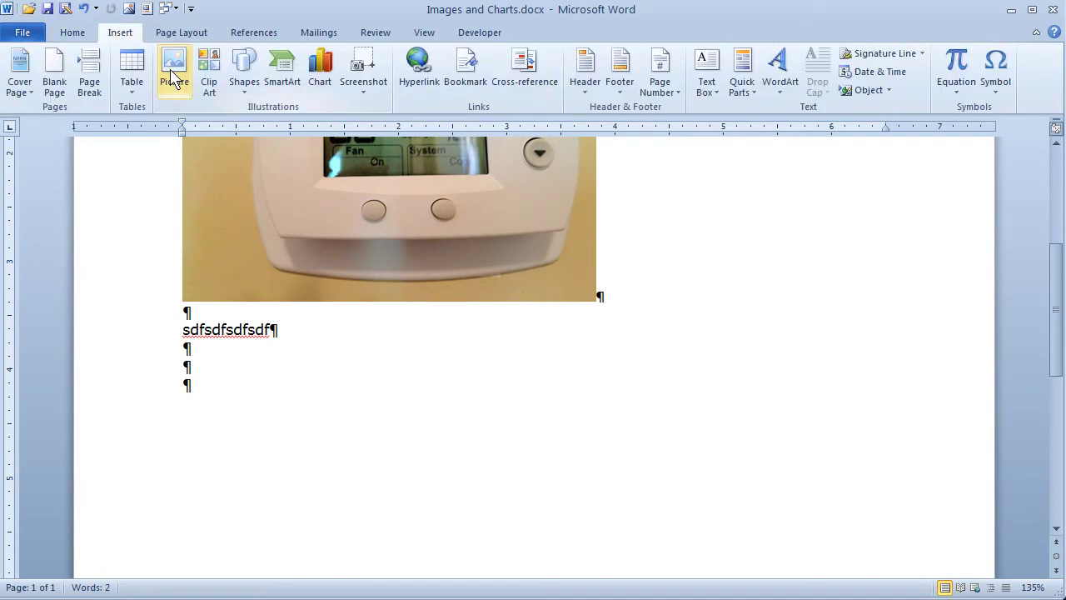
{"action": "key", "text": "Return"}
{"action": "key", "text": "Return"}
{"action": "key", "text": "Return"}
{"action": "key", "text": "Return"}
{"action": "key", "text": "Return"}
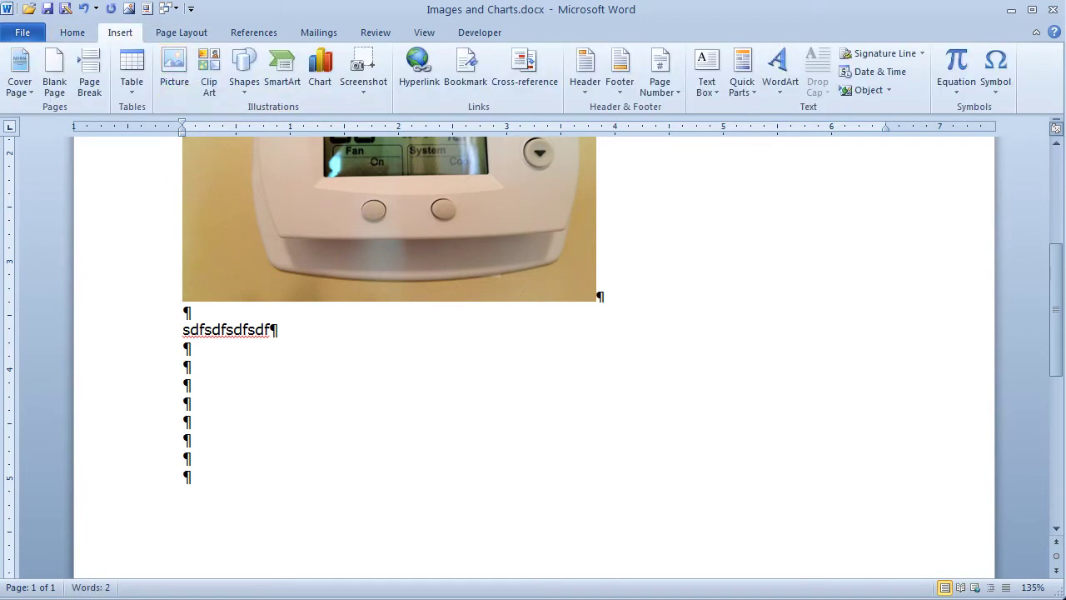
{"action": "key", "text": "Up"}
{"action": "key", "text": "Up"}
{"action": "key", "text": "Up"}
{"action": "key", "text": "Up"}
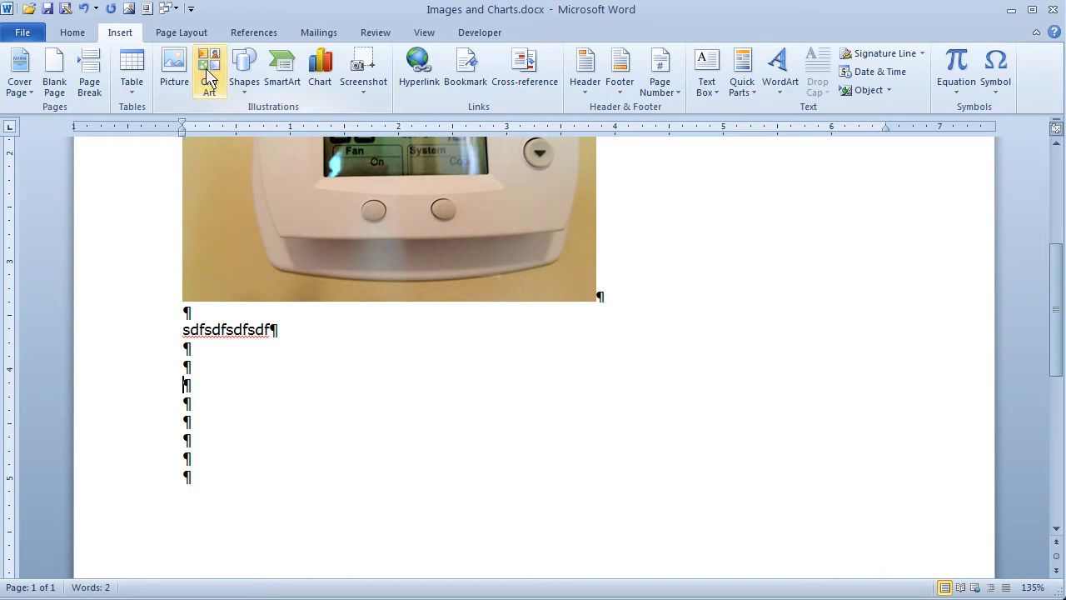
- Search Clip Art for "gratitude" with photographs excluded so that only illustrations are requested, including Office.com content
{"action": "left_click", "coordinate": [209, 71]}
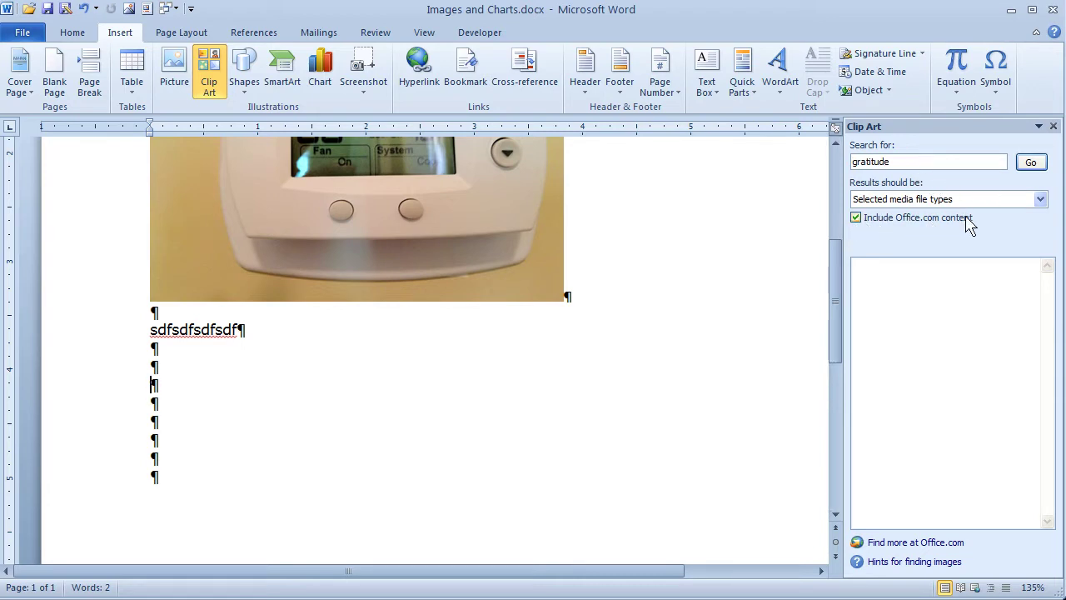
{"action": "left_click", "coordinate": [1041, 199]}
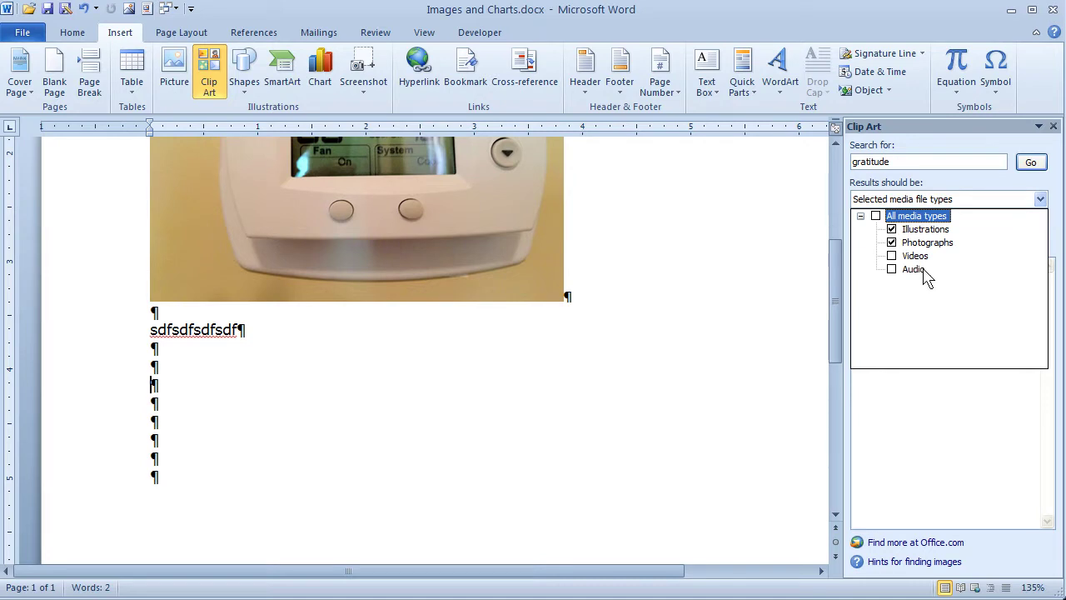
{"action": "left_click", "coordinate": [891, 242]}
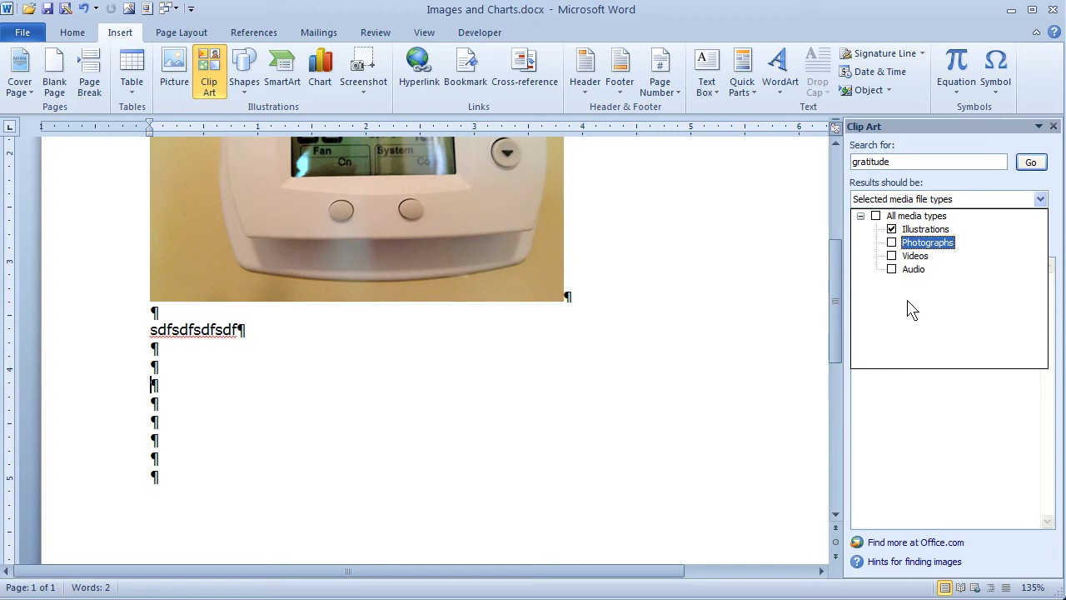
{"action": "left_click", "coordinate": [964, 192]}
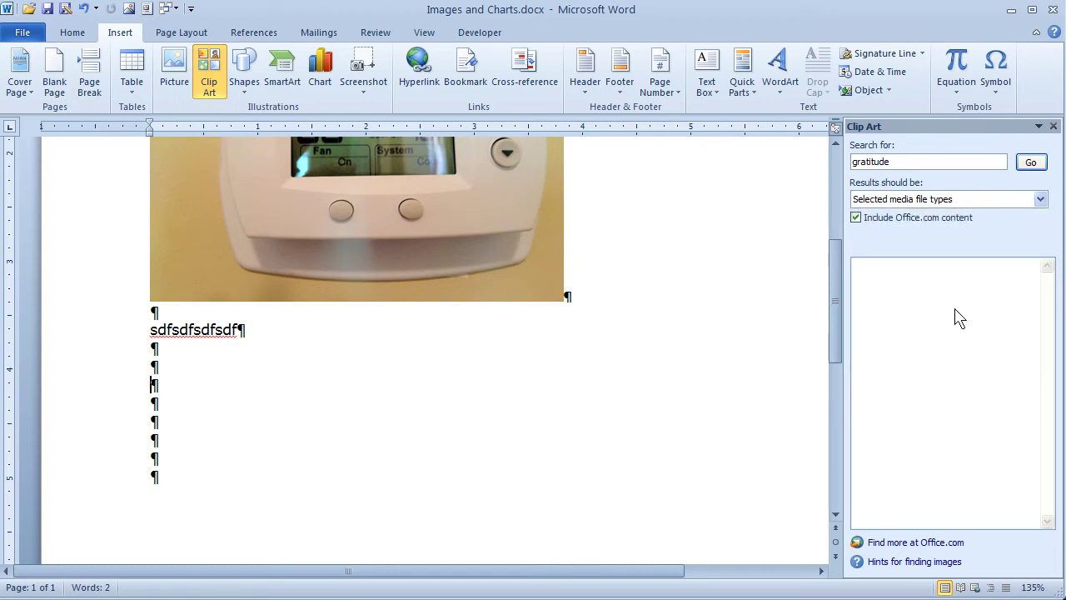
{"action": "left_click", "coordinate": [1031, 162]}
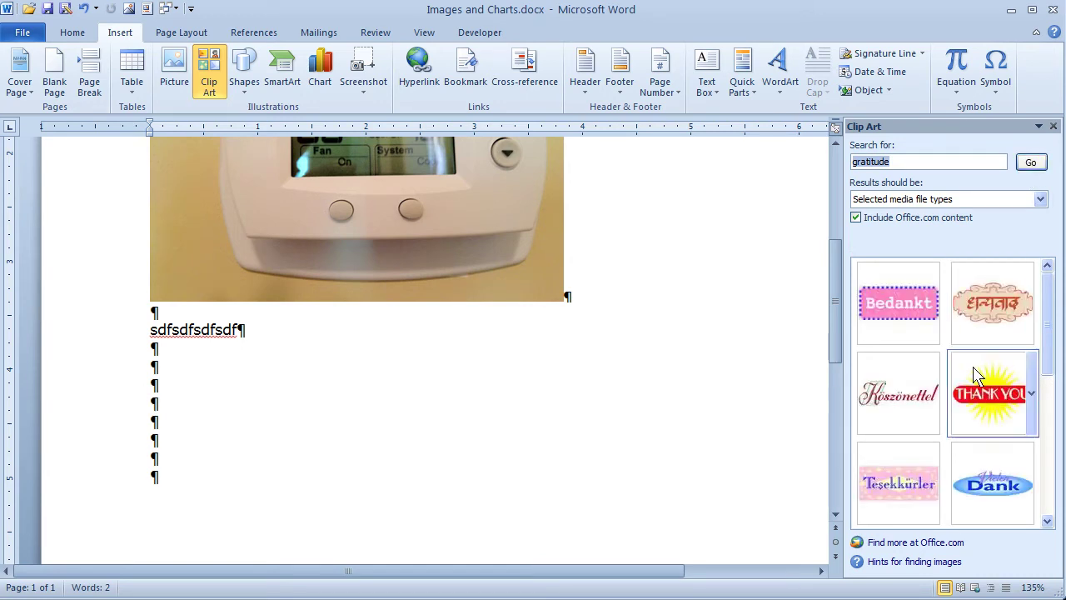
- Insert the THANK YOU clip at the insertion point and place the Bedankt clip directly below the second placeholder line
{"action": "left_click", "coordinate": [1033, 381]}
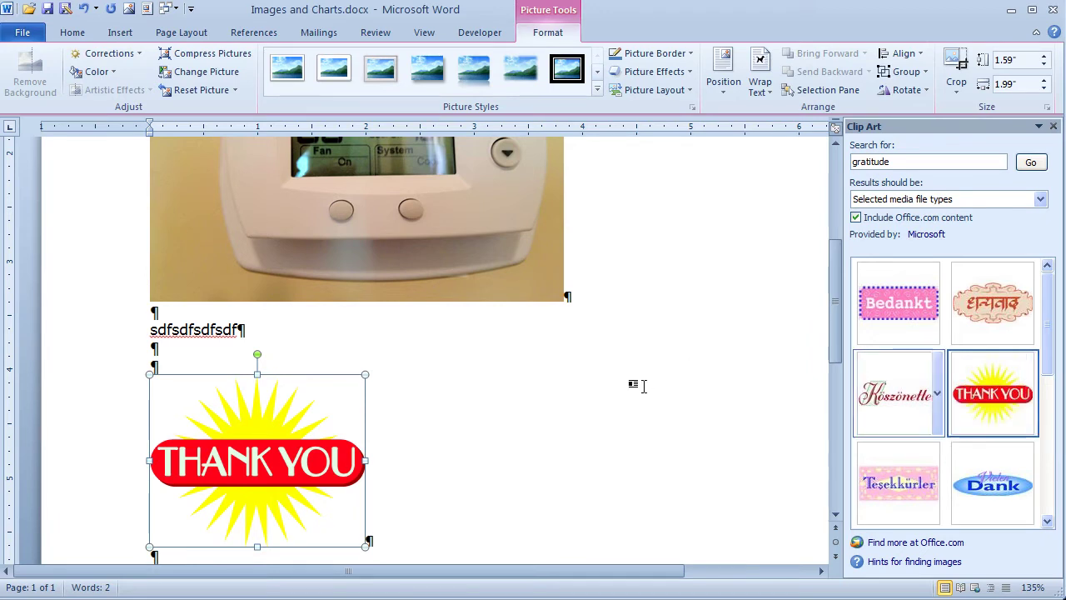
{"action": "left_click_drag", "start_coordinate": [899, 302], "coordinate": [317, 350]}
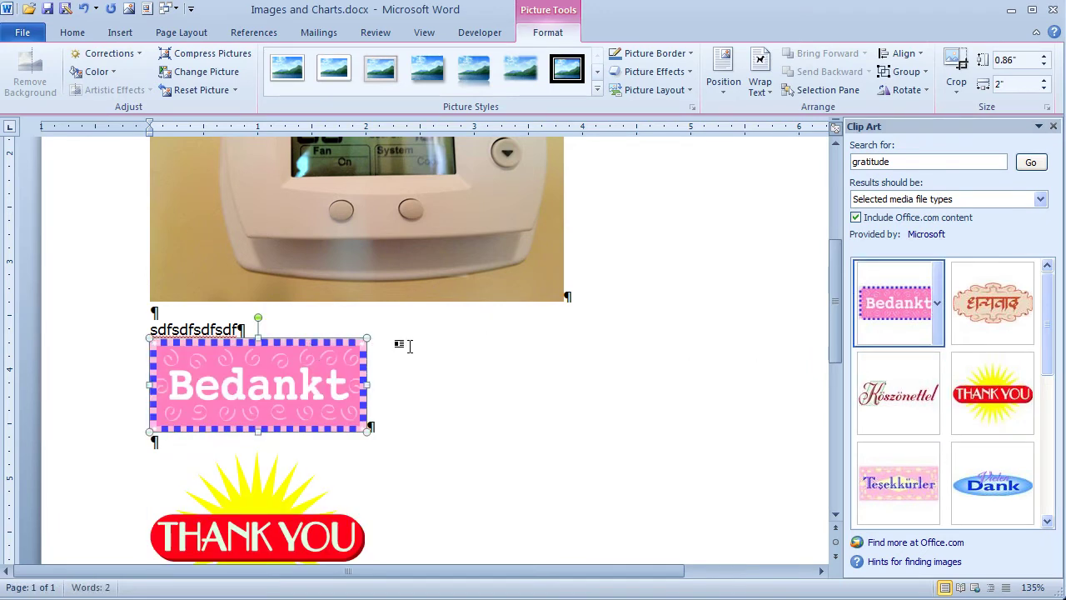
{"action": "left_click", "coordinate": [526, 379]}
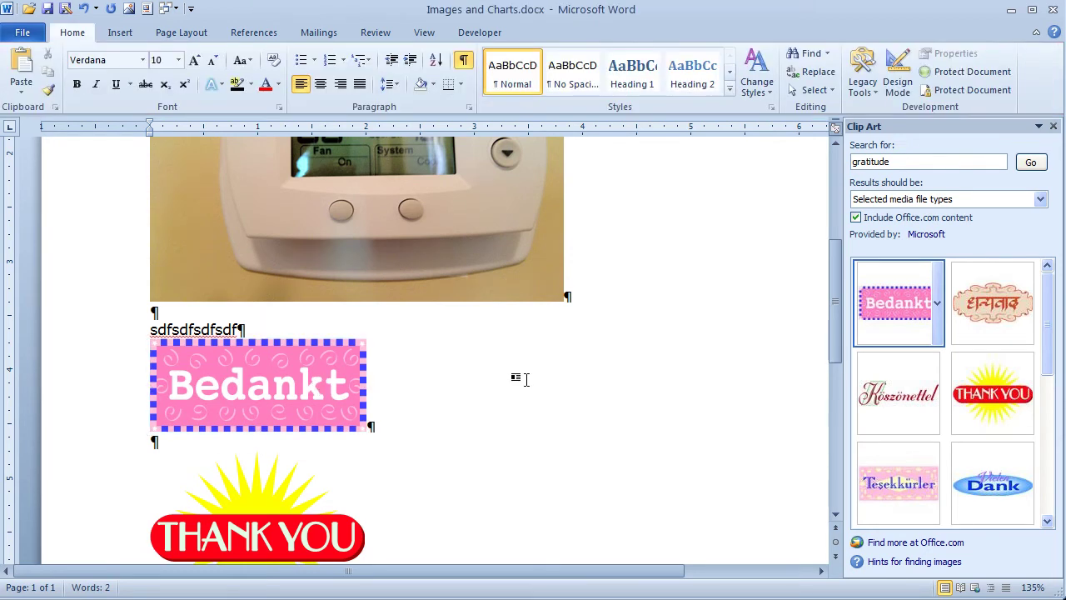
- Delete the Bedankt clip and enlarge the THANK YOU clip proportionally to about 2.55 inches wide
{"action": "left_click", "coordinate": [322, 382]}
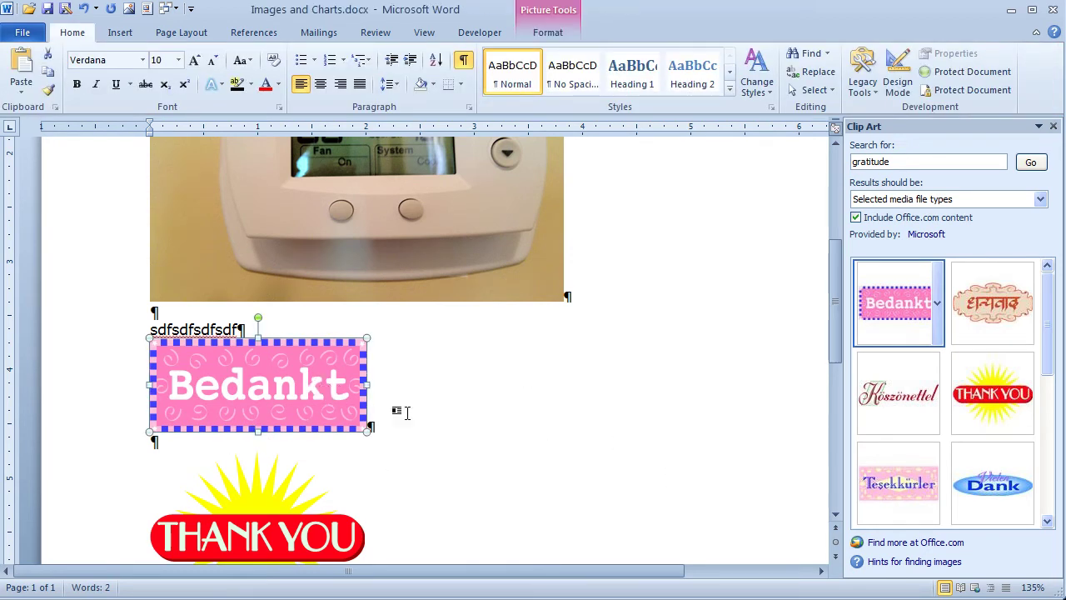
{"action": "key", "text": "Delete"}
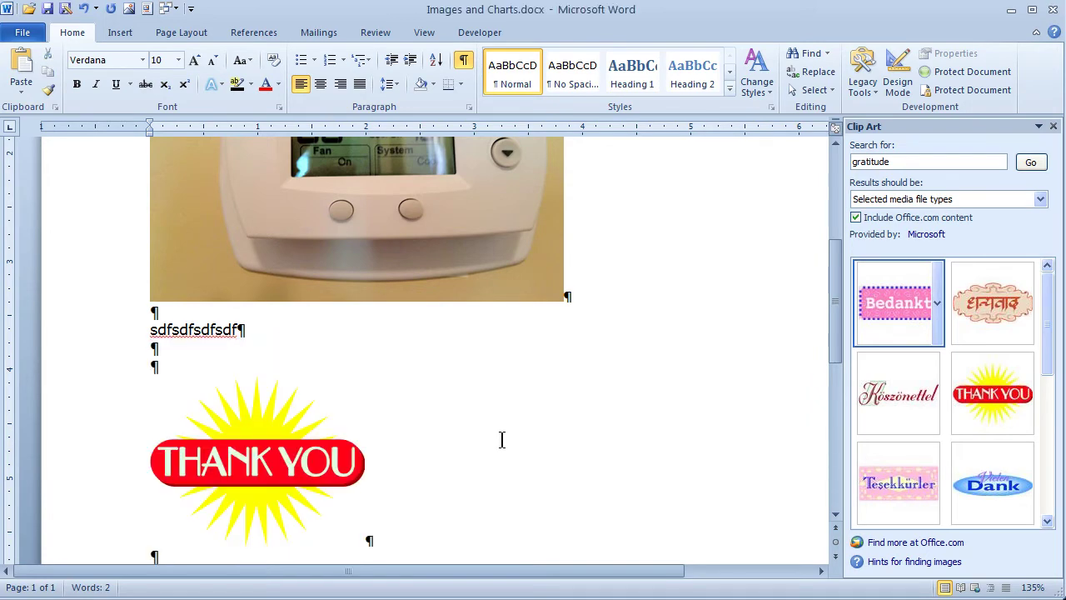
{"action": "scroll", "coordinate": [502, 437], "scroll_direction": "down", "scroll_amount": 1}
{"action": "key", "text": "shift+Left"}
{"action": "scroll", "coordinate": [490, 375], "scroll_direction": "down", "scroll_amount": 2}
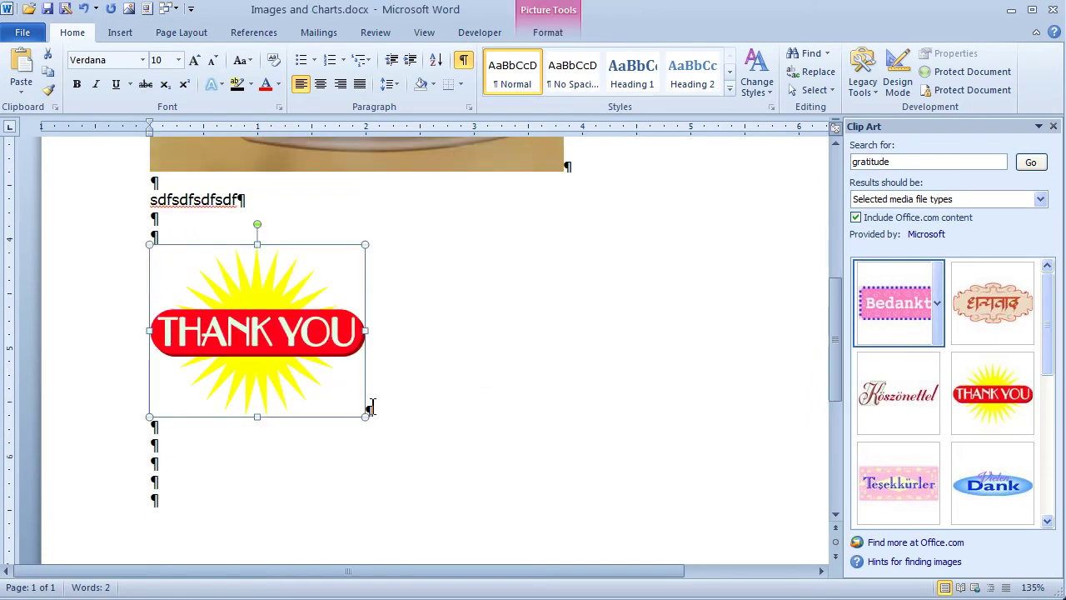
{"action": "left_click_drag", "start_coordinate": [365, 414], "coordinate": [426, 464]}
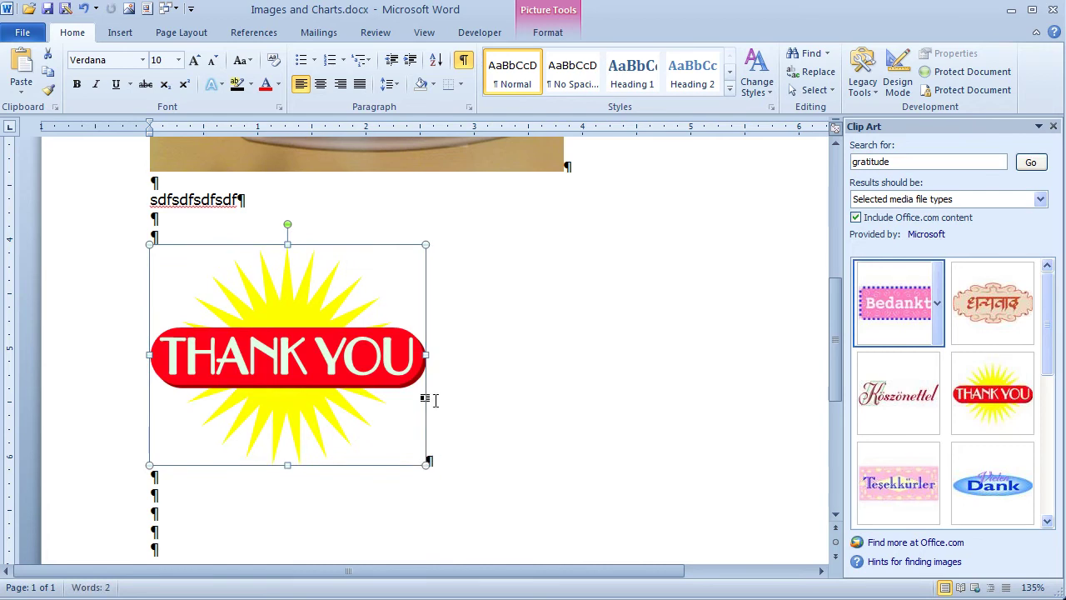
- Try squeezing the THANK YOU clip horizontally, undo that distortion, and rotate the clip 90 degrees clockwise
{"action": "left_click_drag", "start_coordinate": [426, 355], "coordinate": [284, 356]}
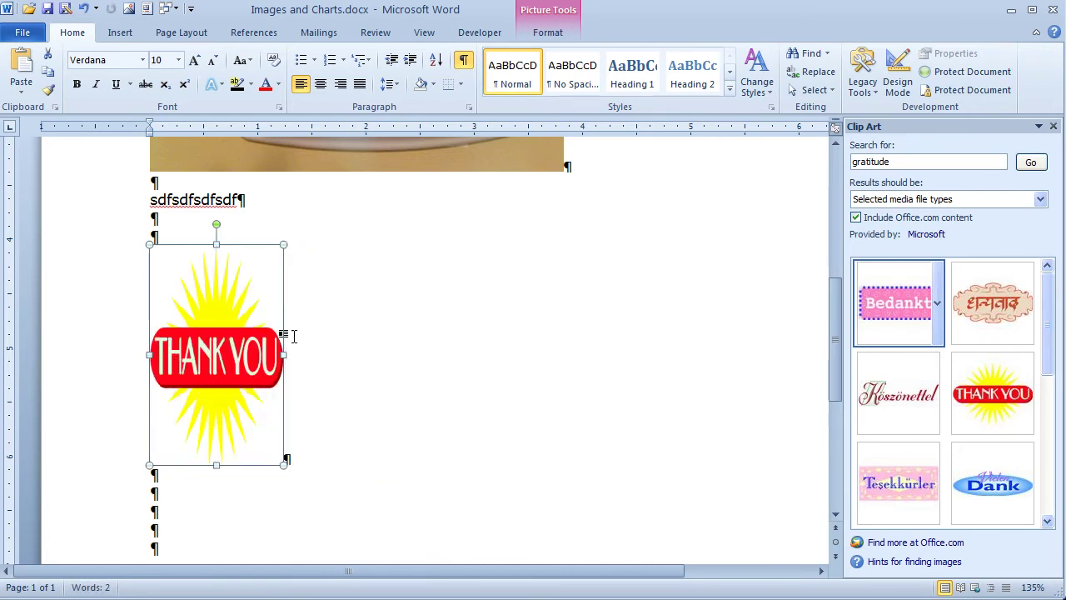
{"action": "left_click", "coordinate": [83, 9]}
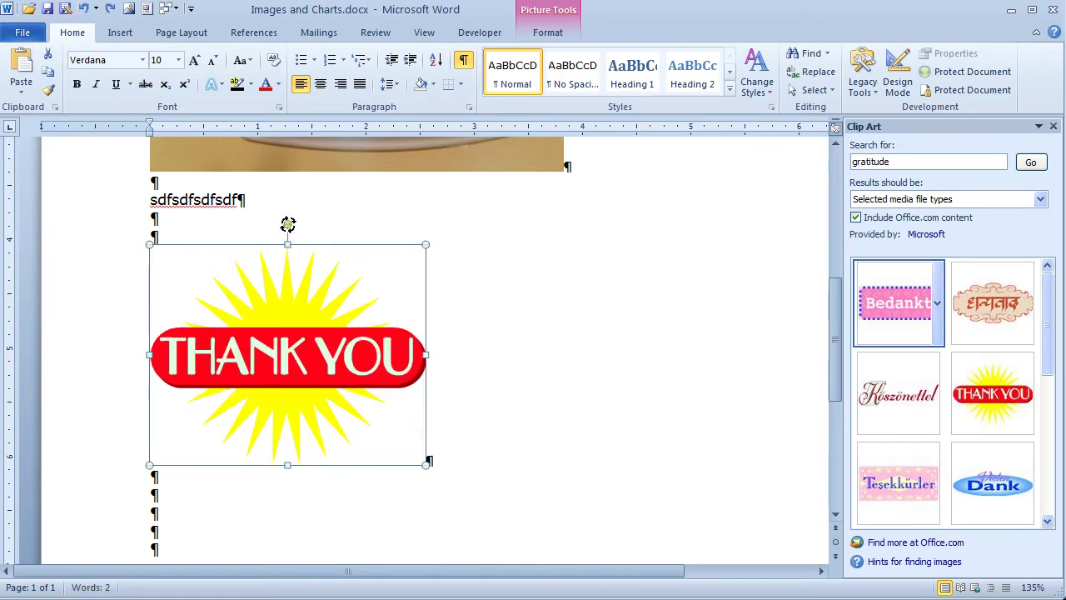
{"action": "left_click_drag", "start_coordinate": [287, 224], "coordinate": [395, 354]}
{"action": "left_click", "coordinate": [545, 361]}
- Try to rotate the thermostat picture with its rotation handle
{"action": "scroll", "coordinate": [464, 281], "scroll_direction": "up", "scroll_amount": 5}
{"action": "left_click", "coordinate": [405, 325]}
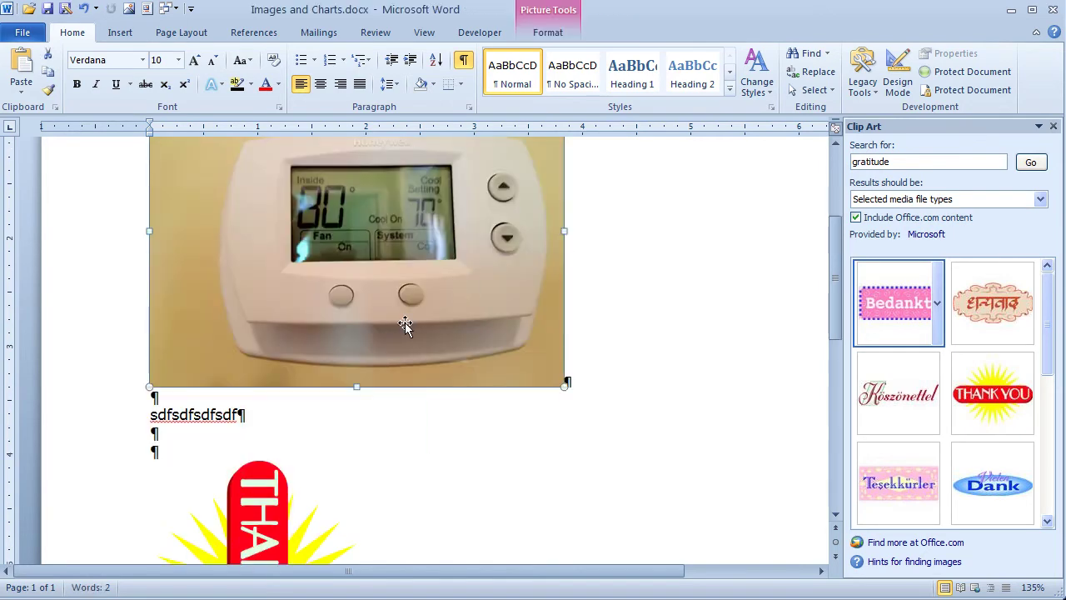
{"action": "scroll", "coordinate": [404, 325], "scroll_direction": "up", "scroll_amount": 4}
{"action": "left_click_drag", "start_coordinate": [356, 252], "coordinate": [359, 320]}
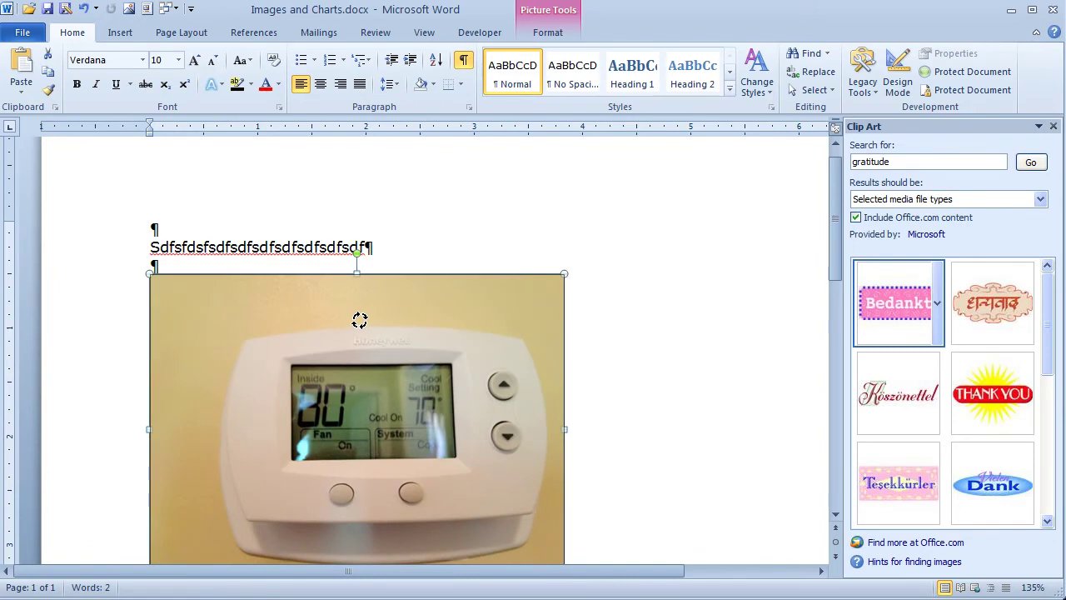
{"action": "scroll", "coordinate": [613, 376], "scroll_direction": "down", "scroll_amount": 8}
- Review the size values and context commands available for the rotated THANK YOU clip, leaving them unchanged
{"action": "left_click", "coordinate": [352, 414]}
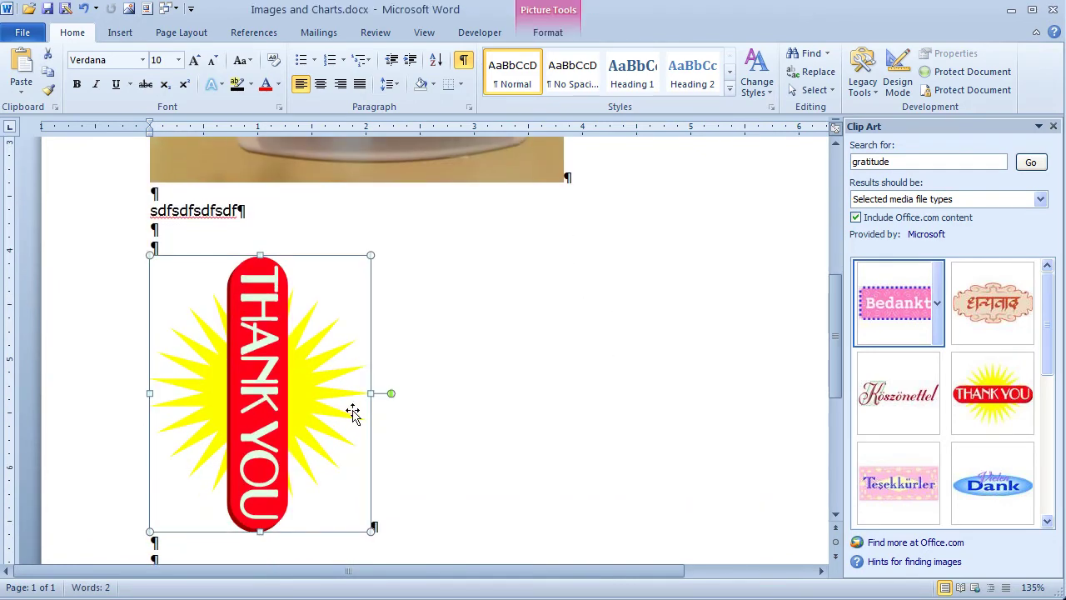
{"action": "right_click", "coordinate": [279, 343]}
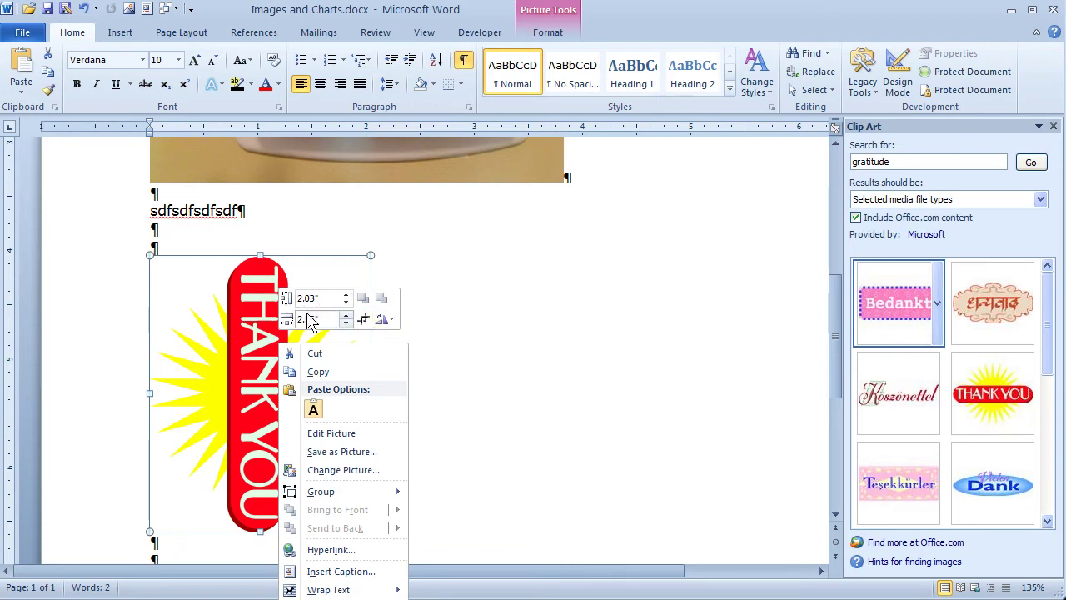
{"action": "key", "text": "Escape"}
{"action": "right_click", "coordinate": [284, 309]}
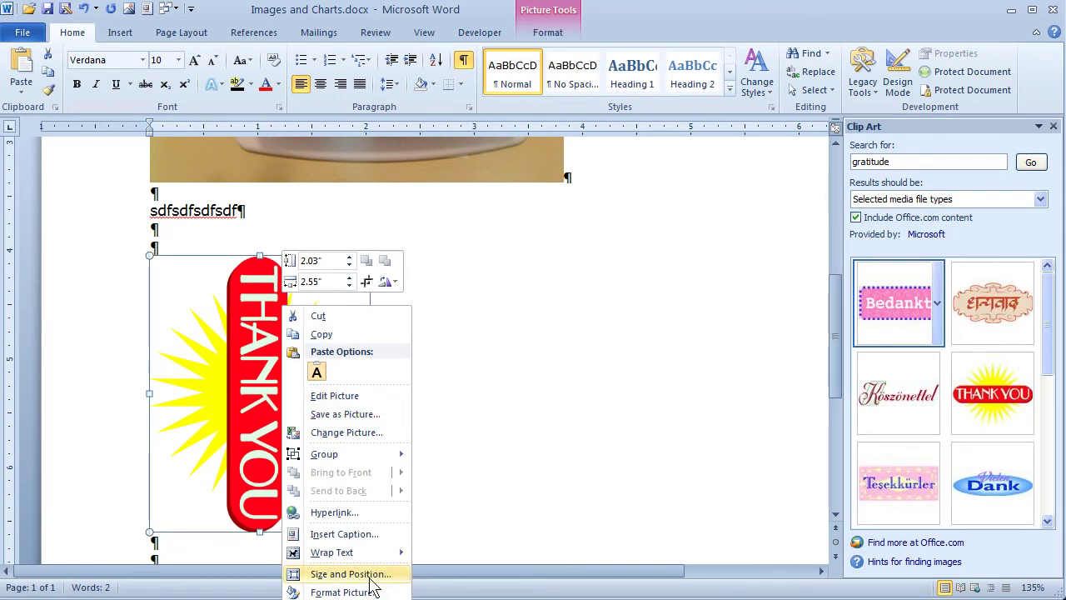
{"action": "left_click", "coordinate": [506, 374]}
- Review the Format Picture settings for the thermostat picture and leave them without making changes
{"action": "scroll", "coordinate": [506, 373], "scroll_direction": "up", "scroll_amount": 5}
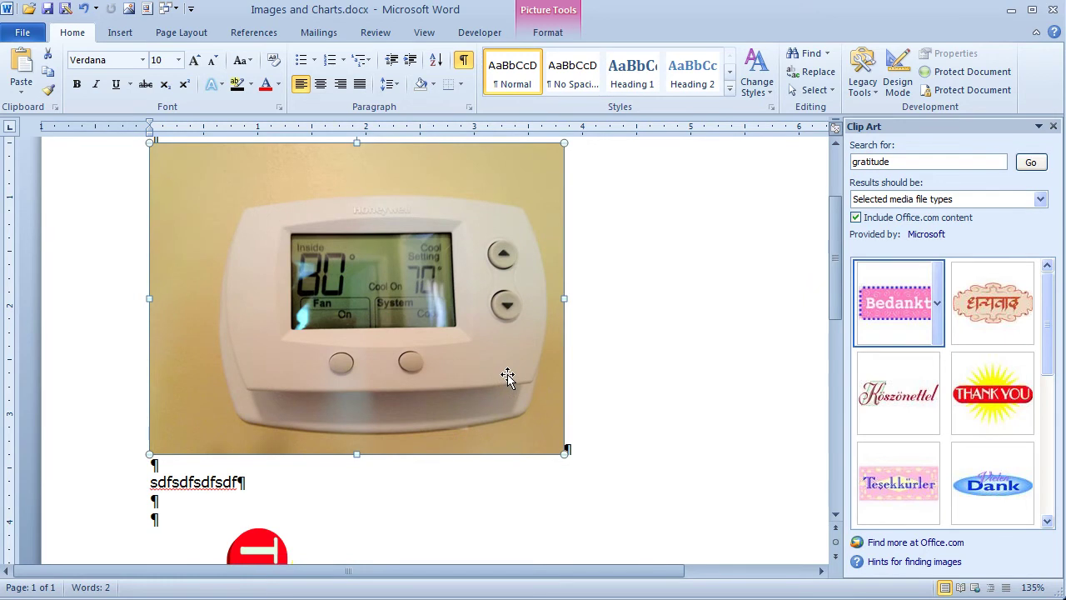
{"action": "right_click", "coordinate": [317, 218]}
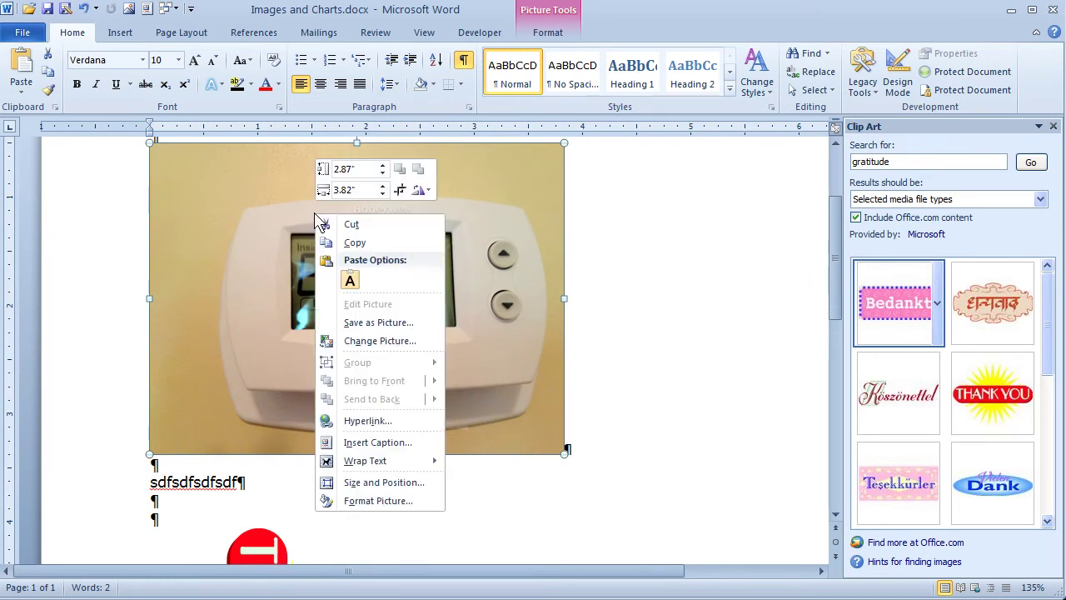
{"action": "left_click", "coordinate": [387, 502]}
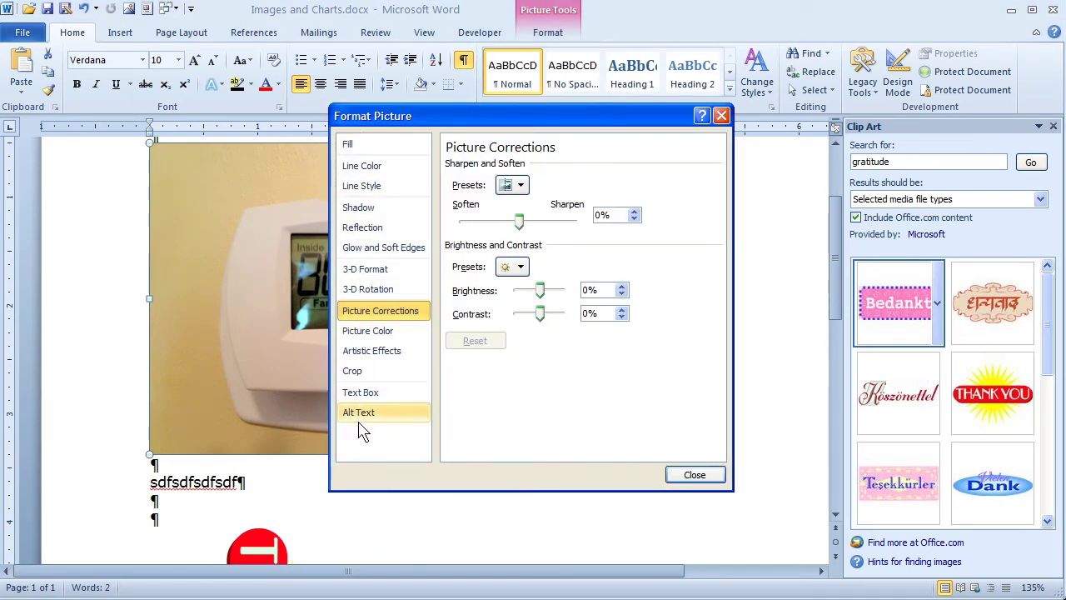
{"action": "left_click", "coordinate": [695, 474]}
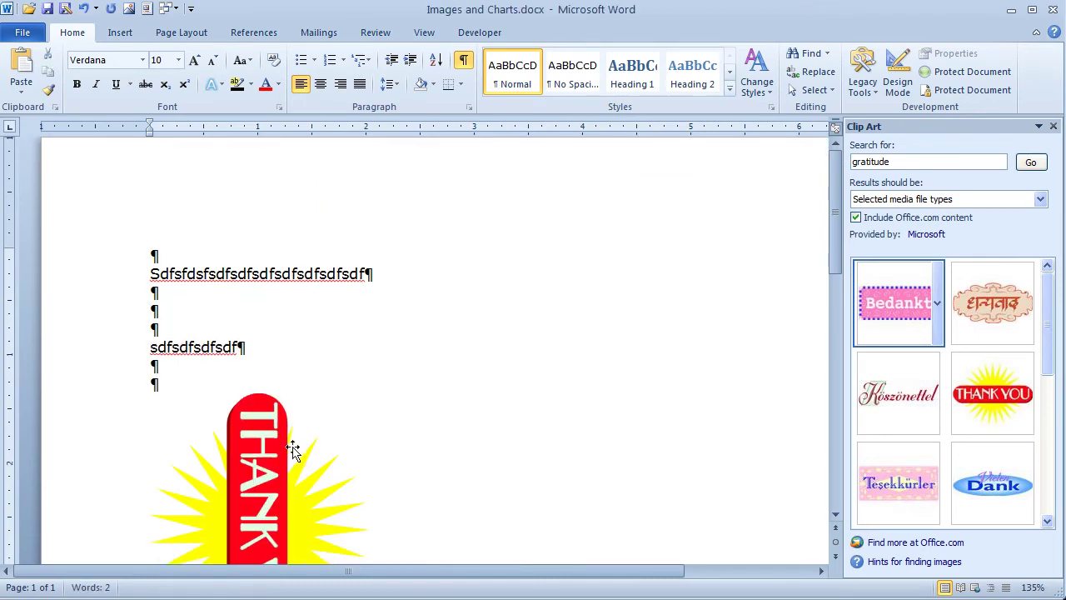
- Delete the THANK YOU clip and both placeholder text lines, keeping only empty paragraphs in the document
{"action": "left_click", "coordinate": [297, 490]}
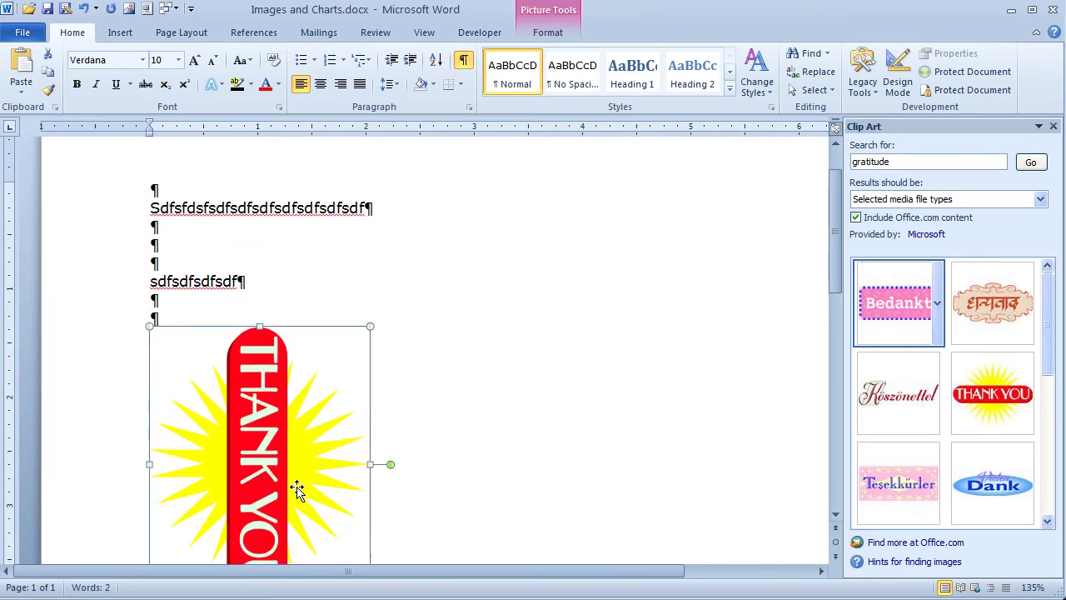
{"action": "key", "text": "Delete"}
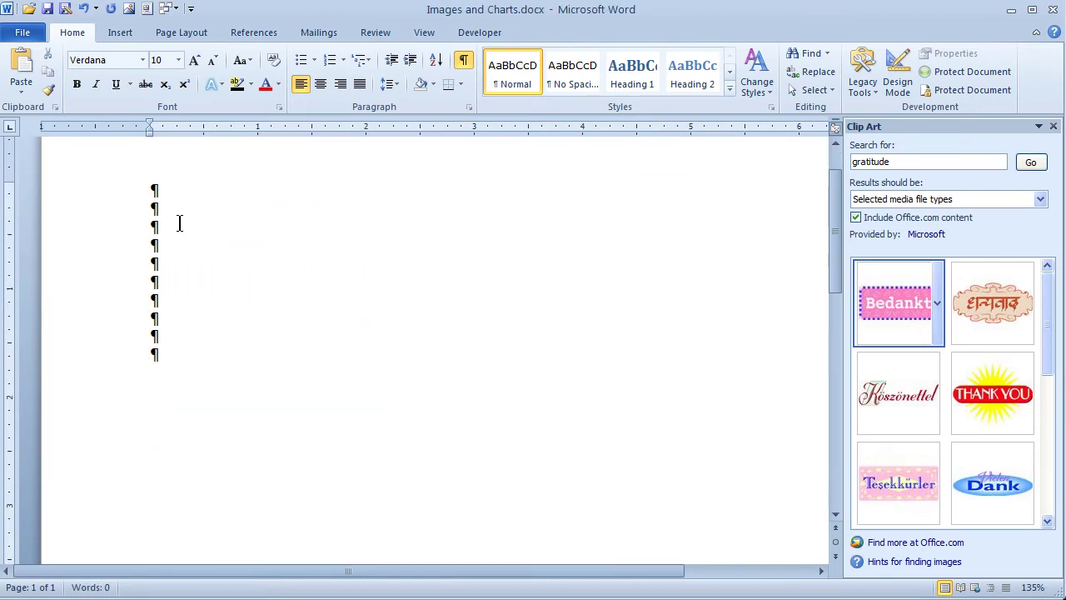
- Insert a clustered column chart near the start of the document, using the first Column chart type
{"action": "left_click", "coordinate": [117, 33]}
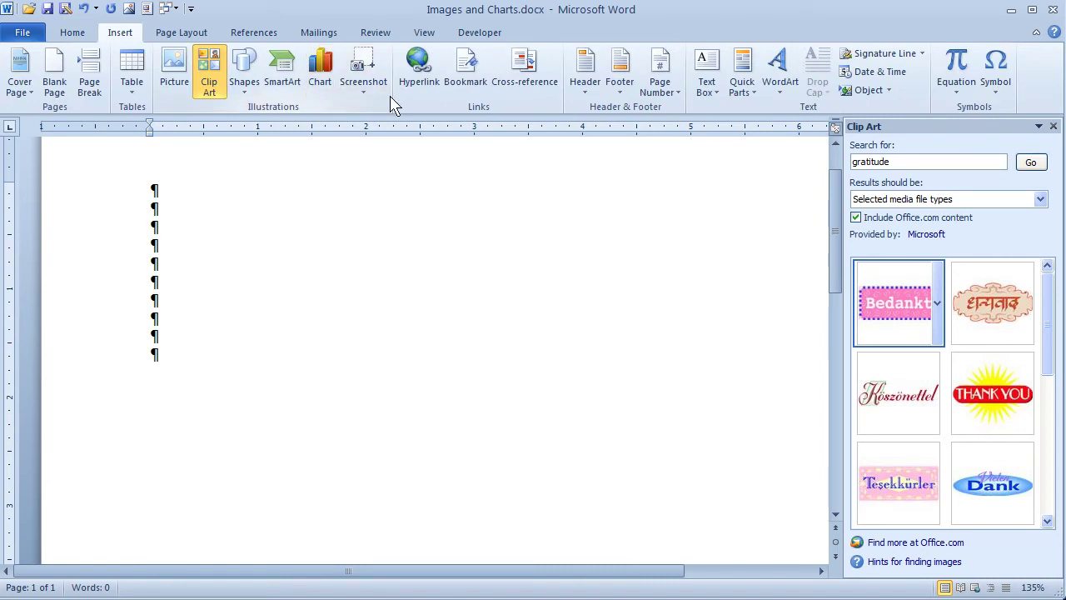
{"action": "left_click", "coordinate": [320, 66]}
{"action": "left_click_drag", "start_coordinate": [462, 58], "coordinate": [372, 98]}
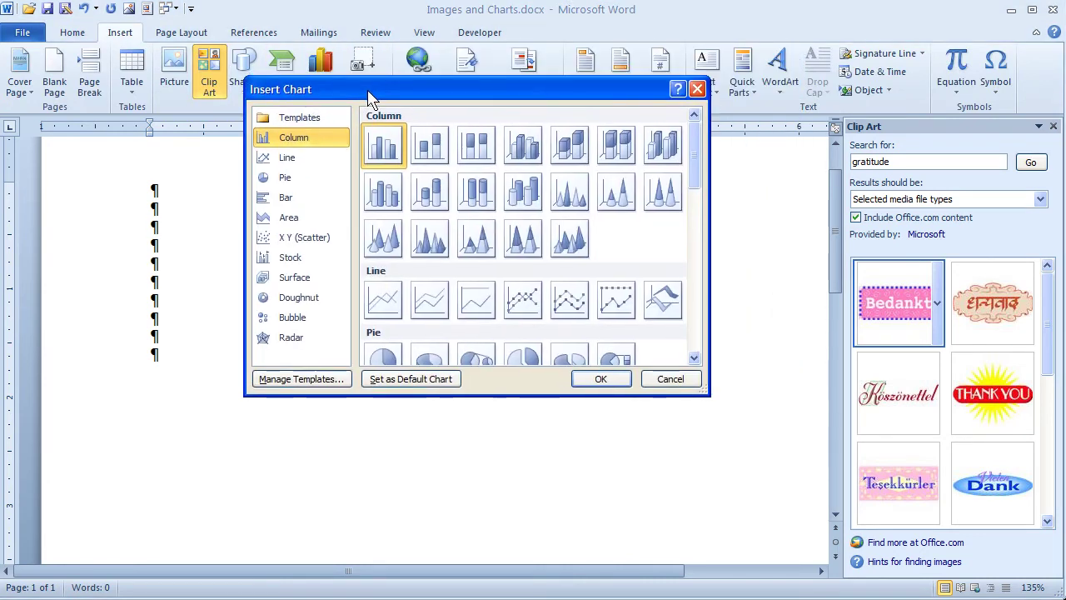
{"action": "left_click", "coordinate": [594, 385]}
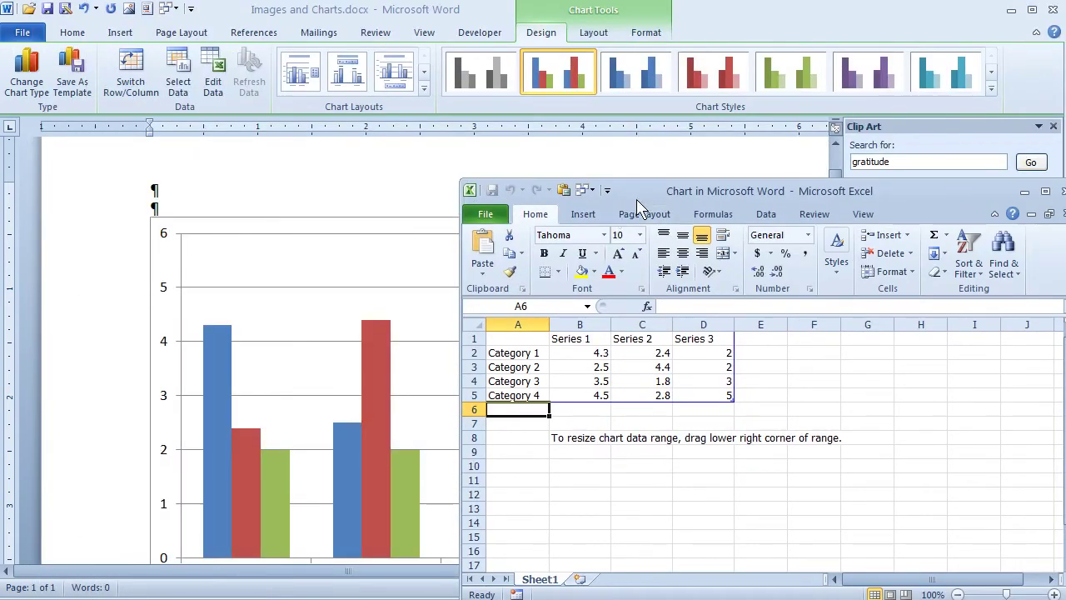
- Replace the three series headings in B1:D1 of the chart's data sheet with three people's first names
{"action": "left_click_drag", "start_coordinate": [638, 200], "coordinate": [414, 131]}
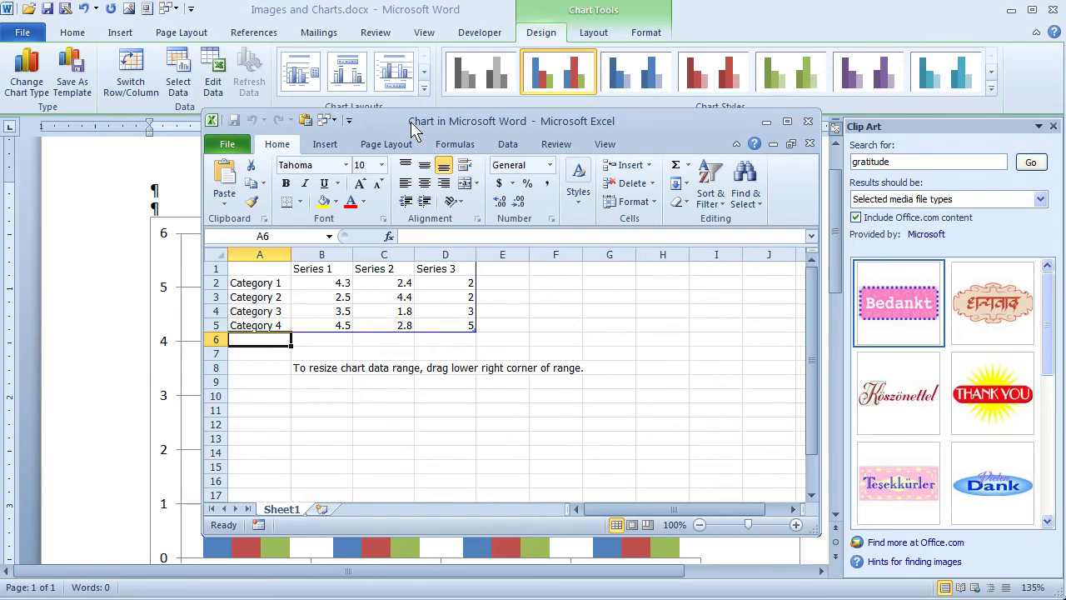
{"action": "left_click", "coordinate": [318, 269]}
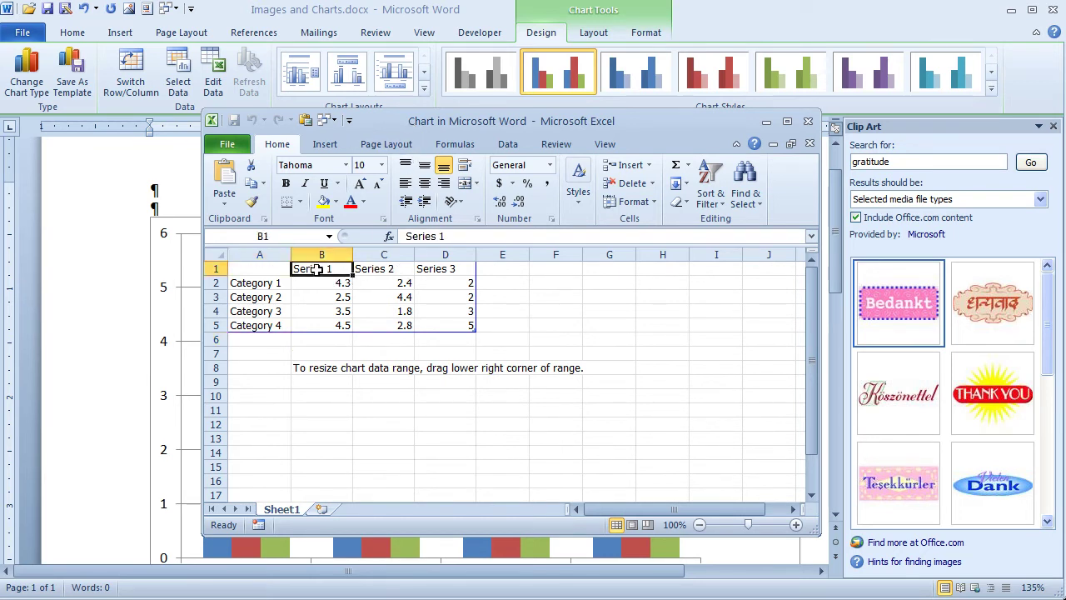
{"action": "type", "text": "Tim"}
{"action": "key", "text": "Tab"}
{"action": "type", "text": "Susan"}
{"action": "key", "text": "Tab"}
{"action": "type", "text": "Zoey"}
{"action": "key", "text": "Return"}
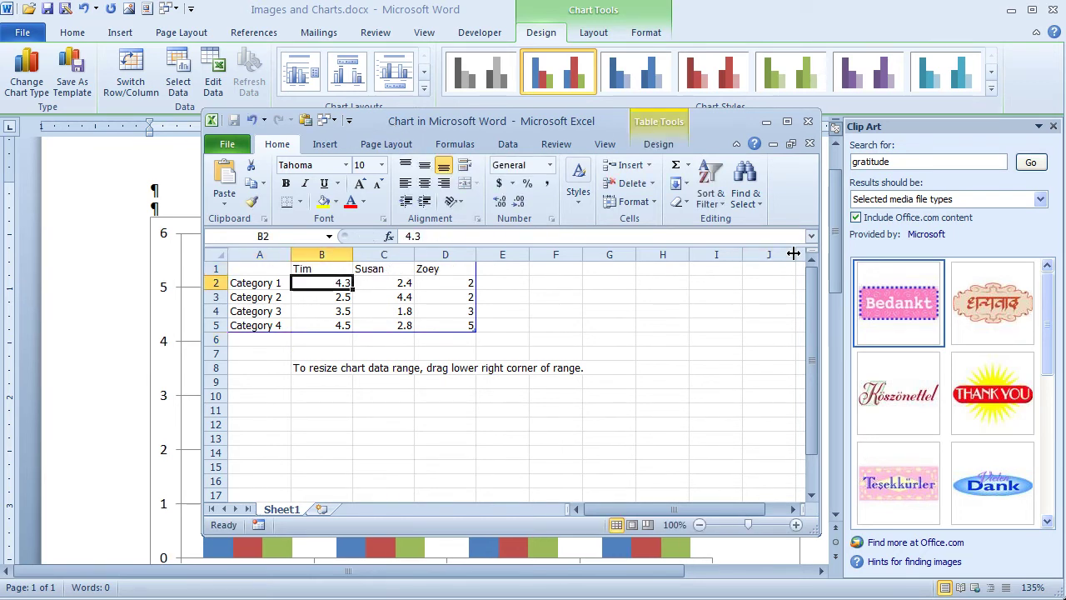
- Rename the chart categories in A2:A5 as QTR1, QTR2, QTR3 and QTR4, and close the data sheet
{"action": "left_click", "coordinate": [251, 285]}
{"action": "type", "text": "QTR1"}
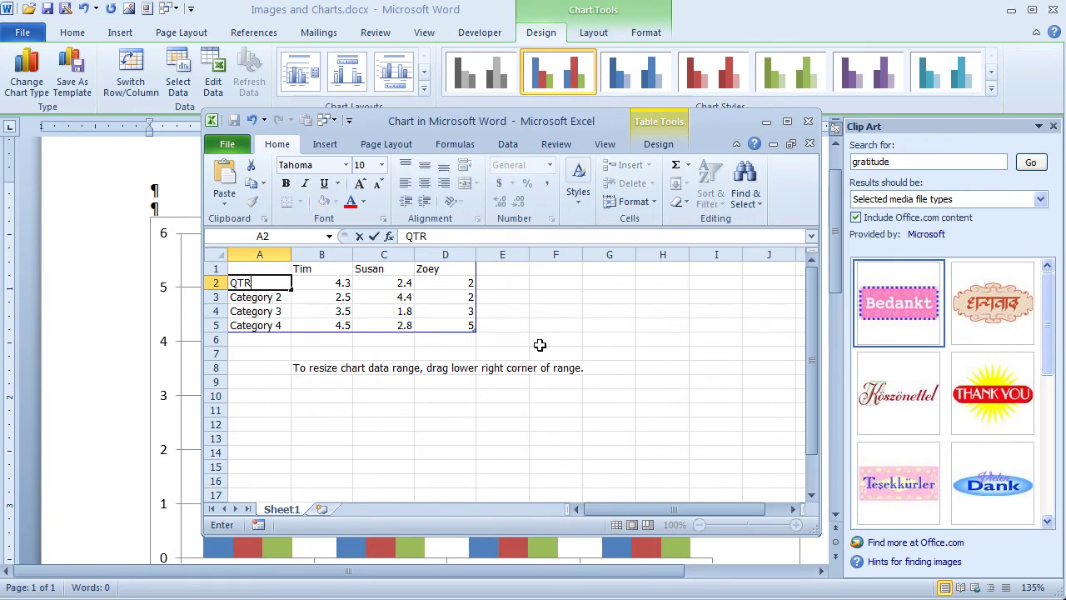
{"action": "key", "text": "Return"}
{"action": "type", "text": "QTR2"}
{"action": "key", "text": "Return"}
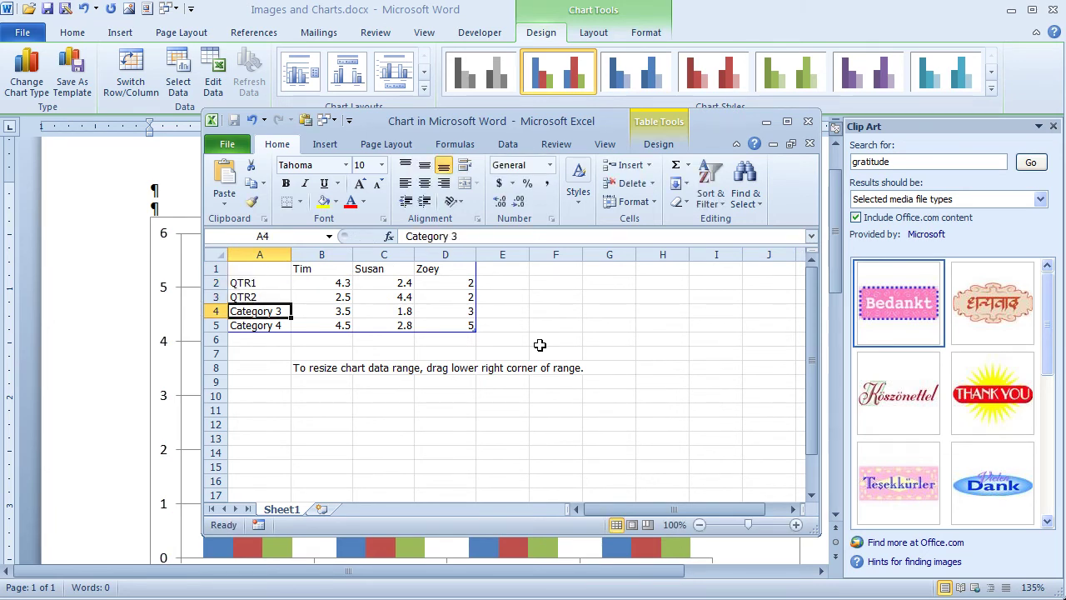
{"action": "type", "text": "QTR3"}
{"action": "key", "text": "Return"}
{"action": "type", "text": "QTR4"}
{"action": "key", "text": "Return"}
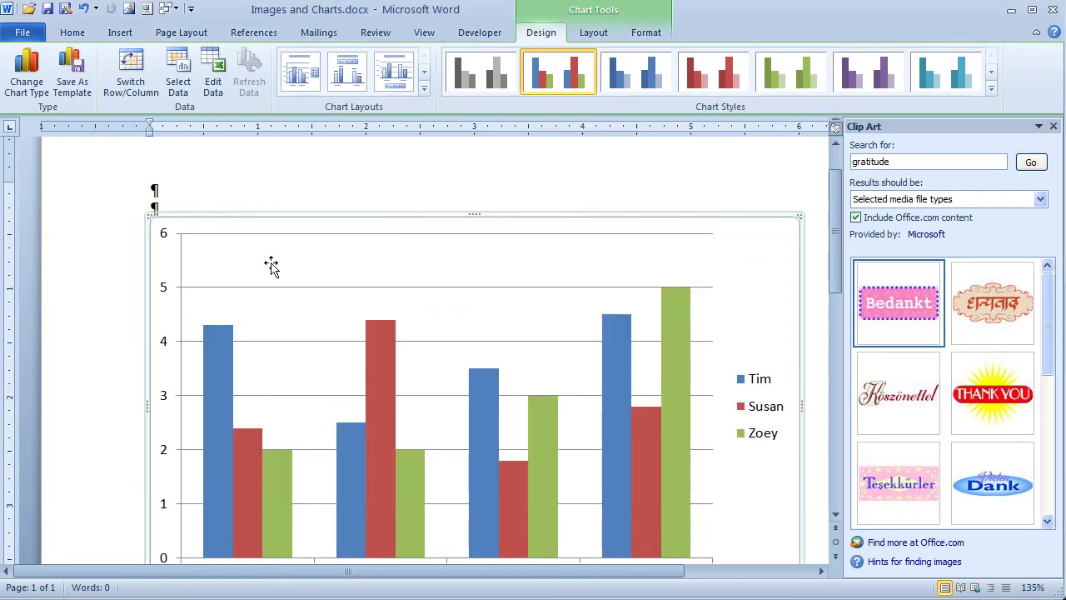
- Close the Clip Art pane and bring the whole column chart into view on the page
{"action": "scroll", "coordinate": [336, 320], "scroll_direction": "down", "scroll_amount": 2}
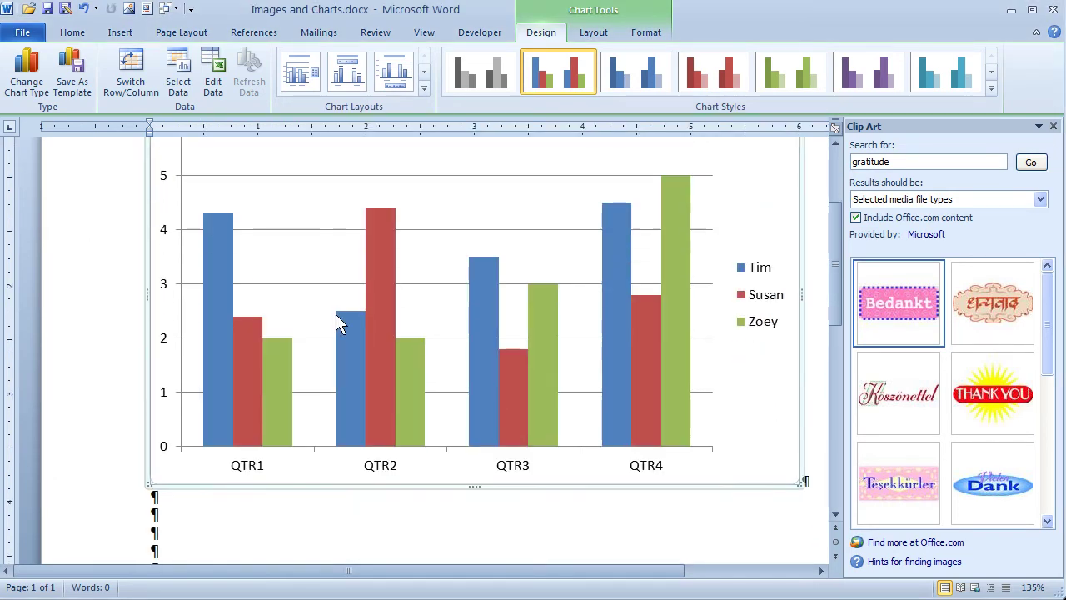
{"action": "left_click", "coordinate": [1053, 125]}
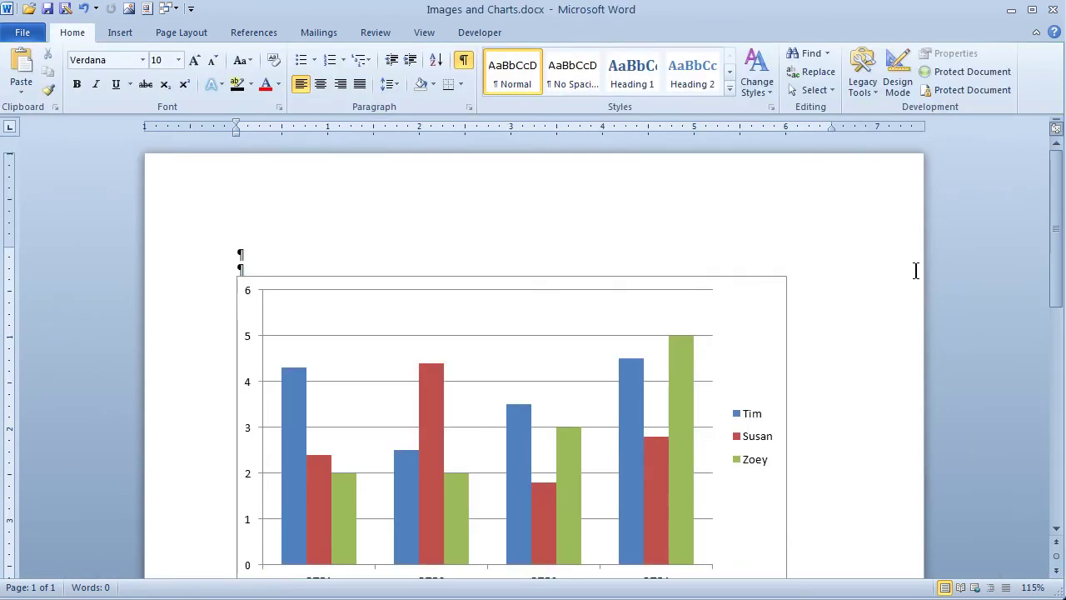
{"action": "scroll", "coordinate": [916, 270], "scroll_direction": "down", "scroll_amount": 4}
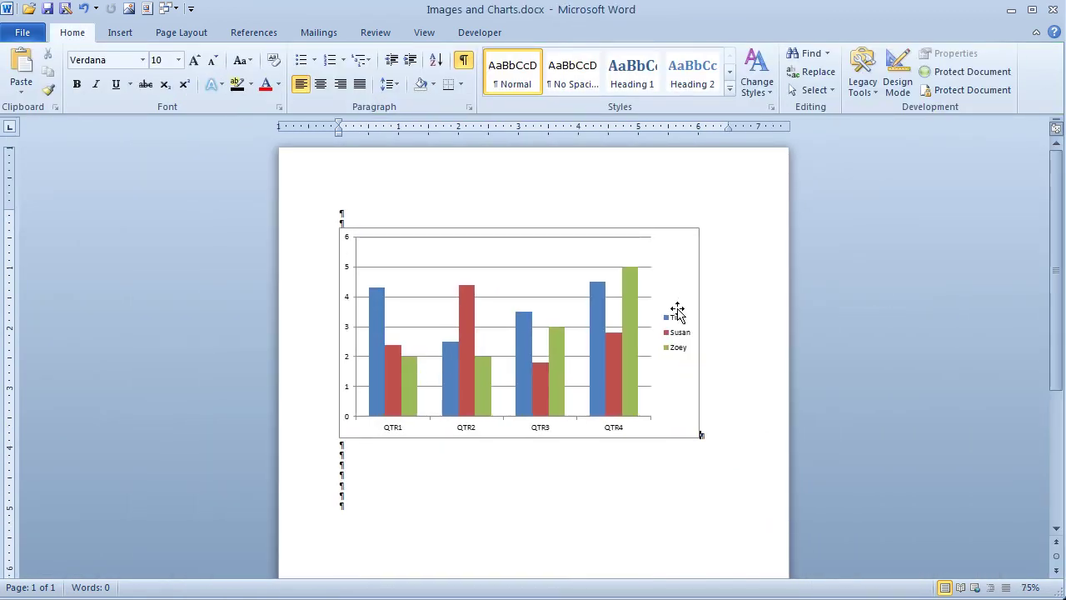
{"action": "scroll", "coordinate": [752, 327], "scroll_direction": "up", "scroll_amount": 2}
- Select the chart's plot area and review the design, layout and format commands available for the chart
{"action": "left_click", "coordinate": [536, 296]}
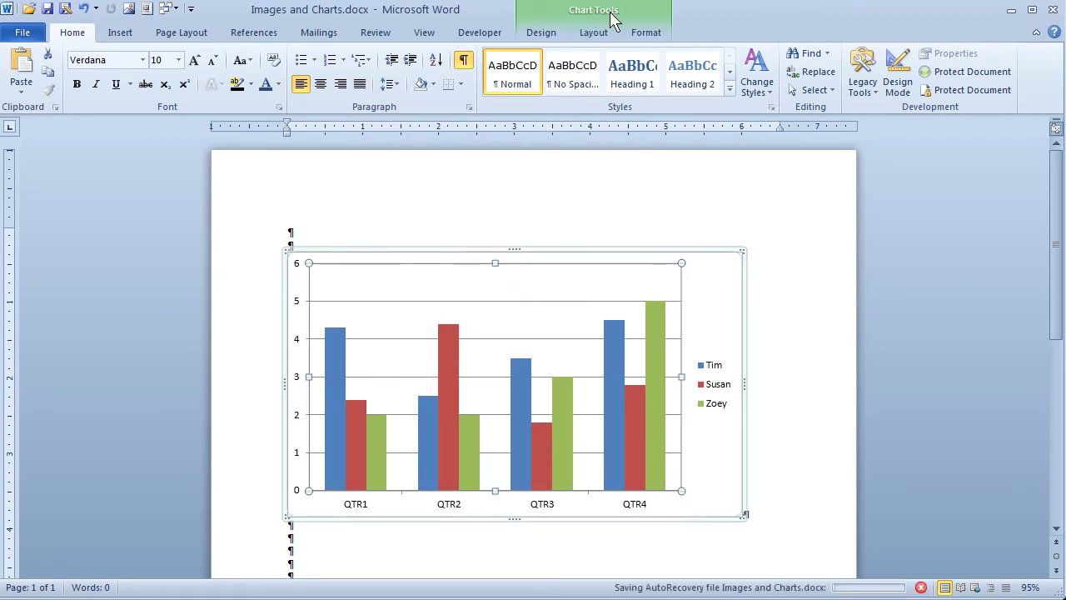
{"action": "left_click", "coordinate": [530, 38]}
{"action": "left_click", "coordinate": [592, 35]}
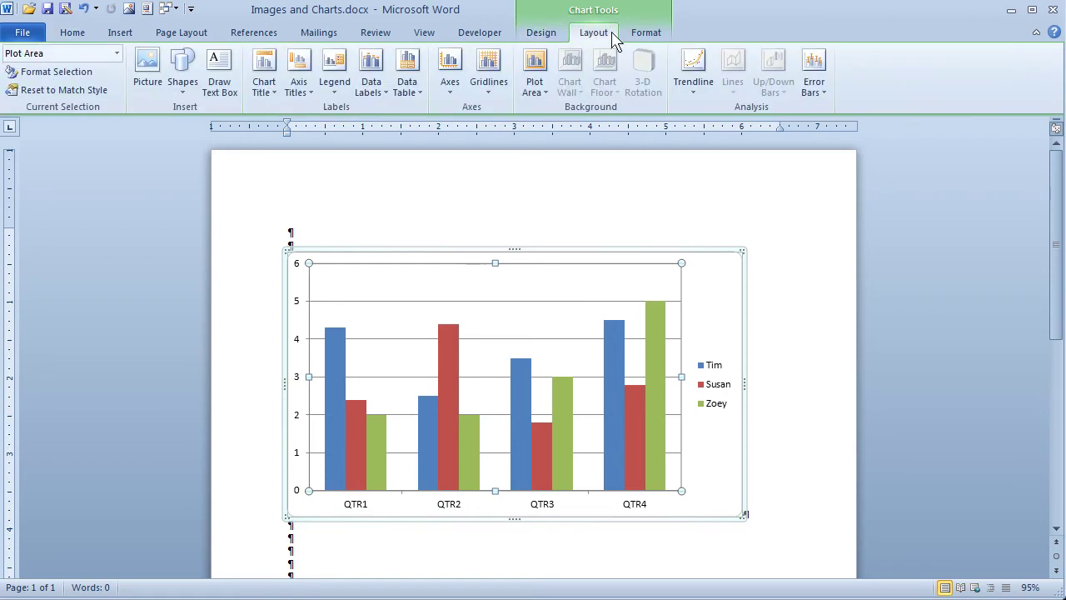
{"action": "left_click", "coordinate": [646, 35]}
{"action": "left_click", "coordinate": [539, 35]}
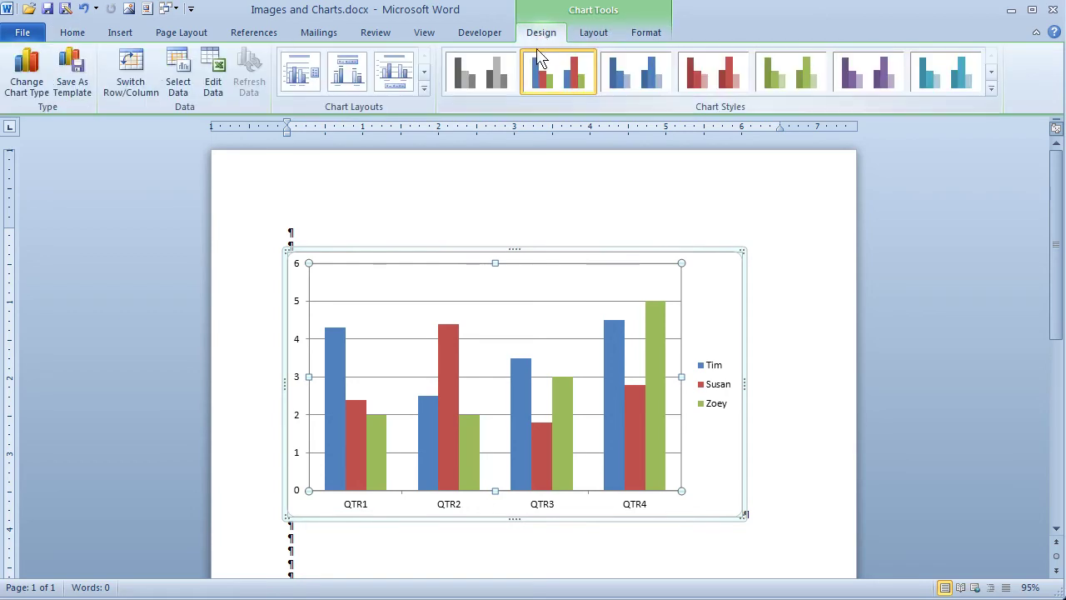
- Try the blue, red, green and purple chart styles, and apply the red style with the dark background
{"action": "left_click", "coordinate": [624, 73]}
{"action": "left_click", "coordinate": [709, 73]}
{"action": "left_click", "coordinate": [772, 79]}
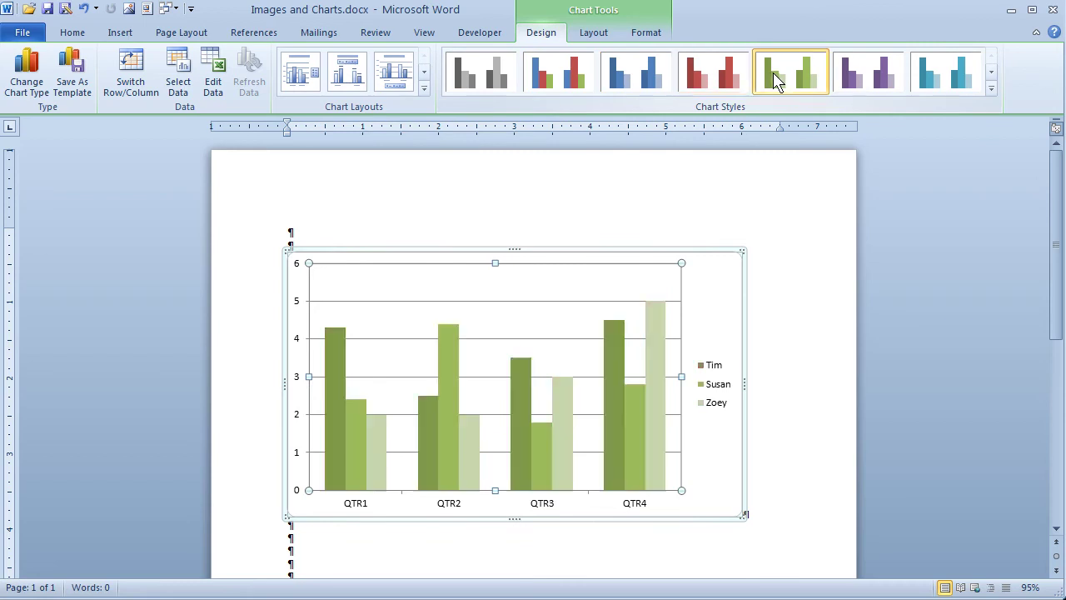
{"action": "left_click", "coordinate": [861, 85]}
{"action": "left_click", "coordinate": [991, 88]}
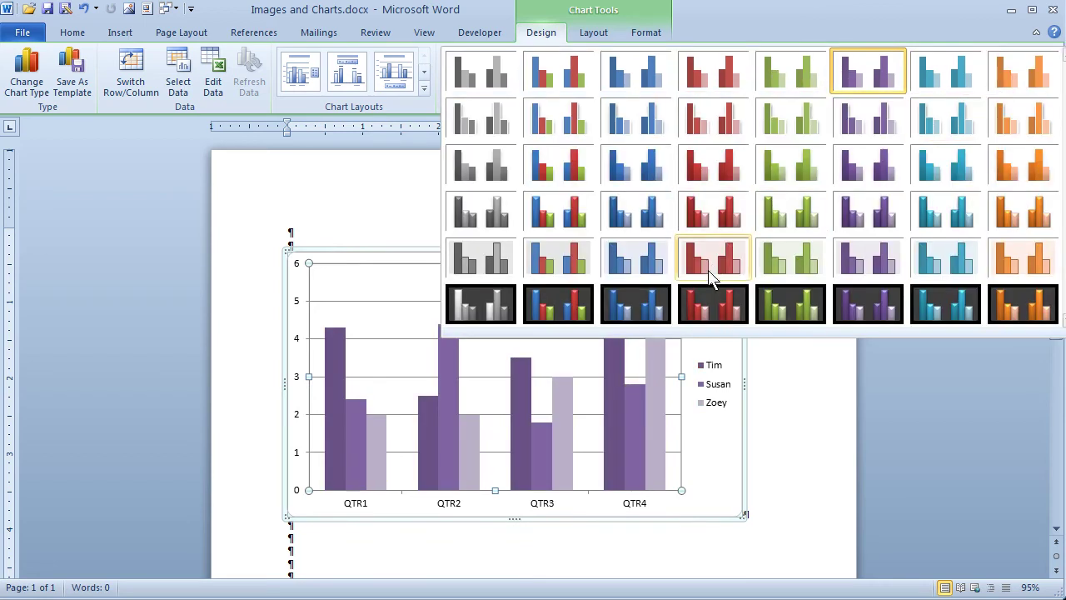
{"action": "left_click", "coordinate": [713, 307]}
- Try the chart layout that labels only the last category, and apply the one with a chart title, vertical axis title and data table
{"action": "left_click", "coordinate": [424, 88]}
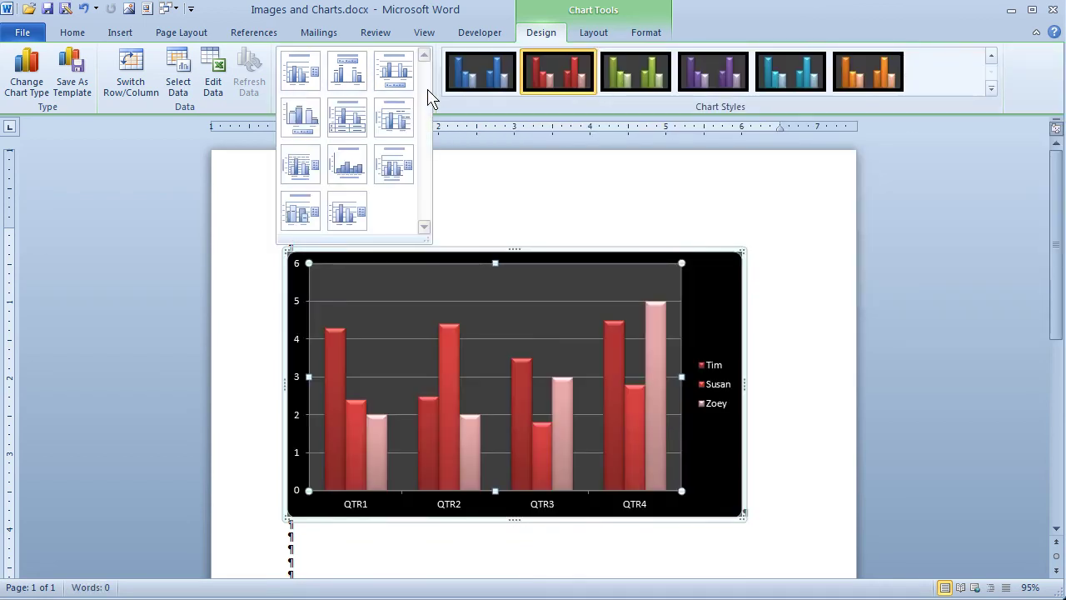
{"action": "left_click", "coordinate": [397, 124]}
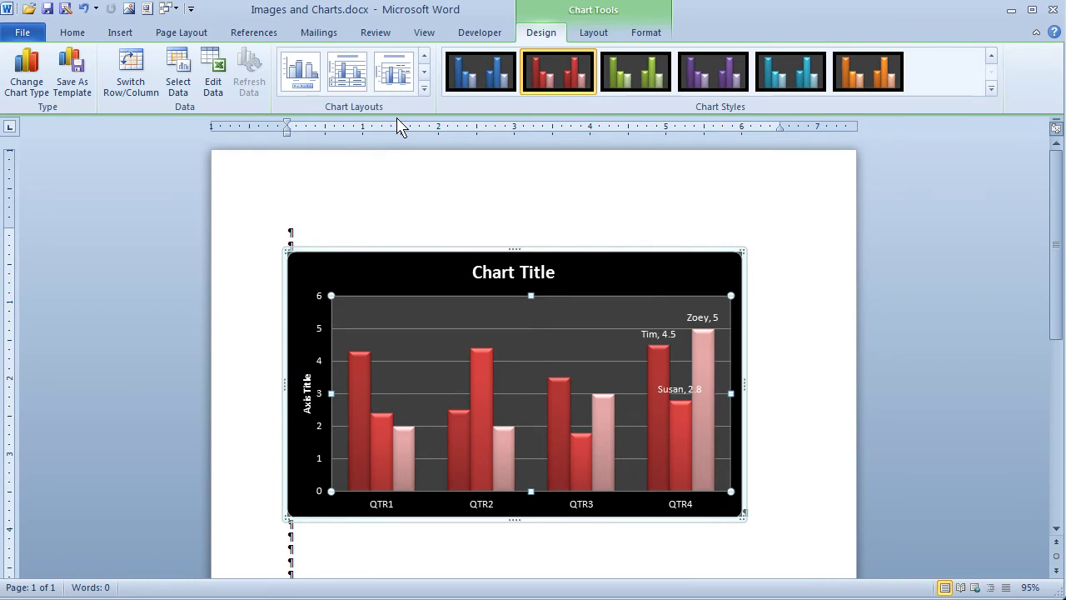
{"action": "left_click", "coordinate": [346, 73]}
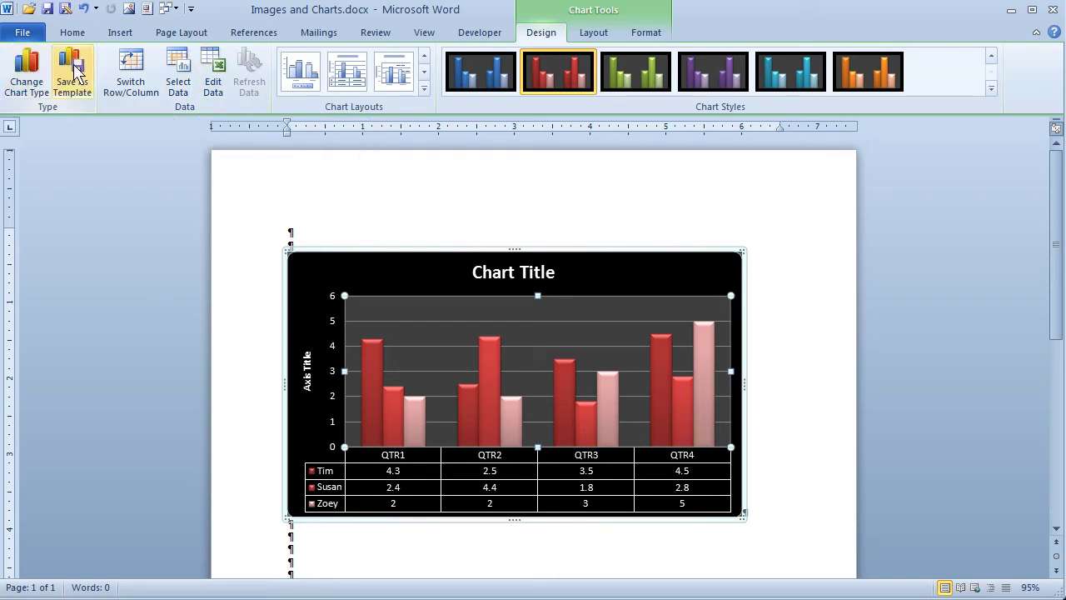
- Add data labels to the whole column chart, positioned at the Outside End of the columns
{"action": "left_click", "coordinate": [593, 32]}
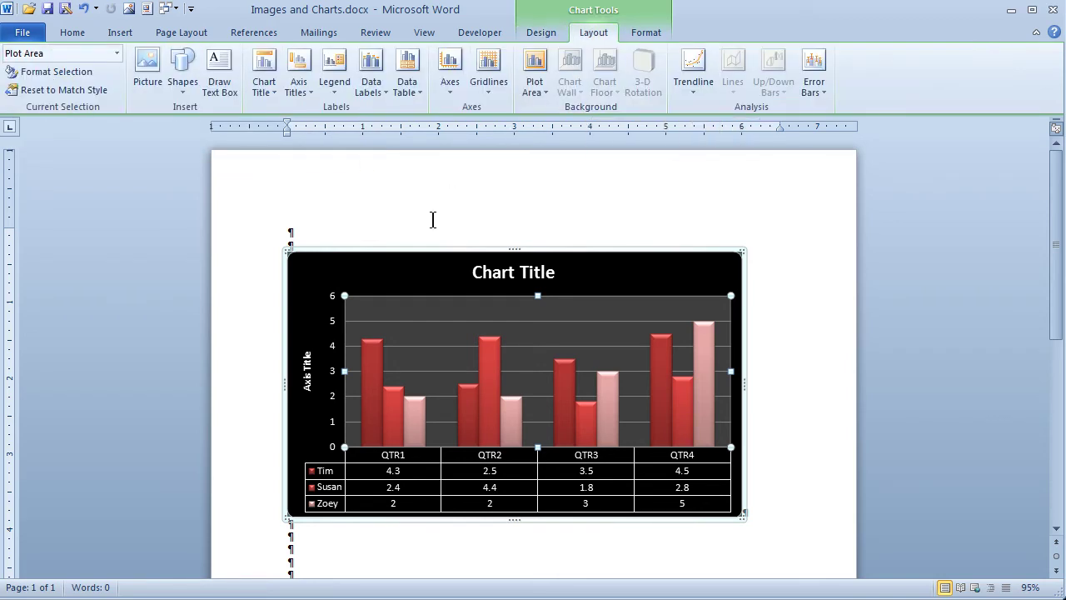
{"action": "left_click", "coordinate": [452, 193]}
{"action": "scroll", "coordinate": [452, 194], "scroll_direction": "down", "scroll_amount": 1}
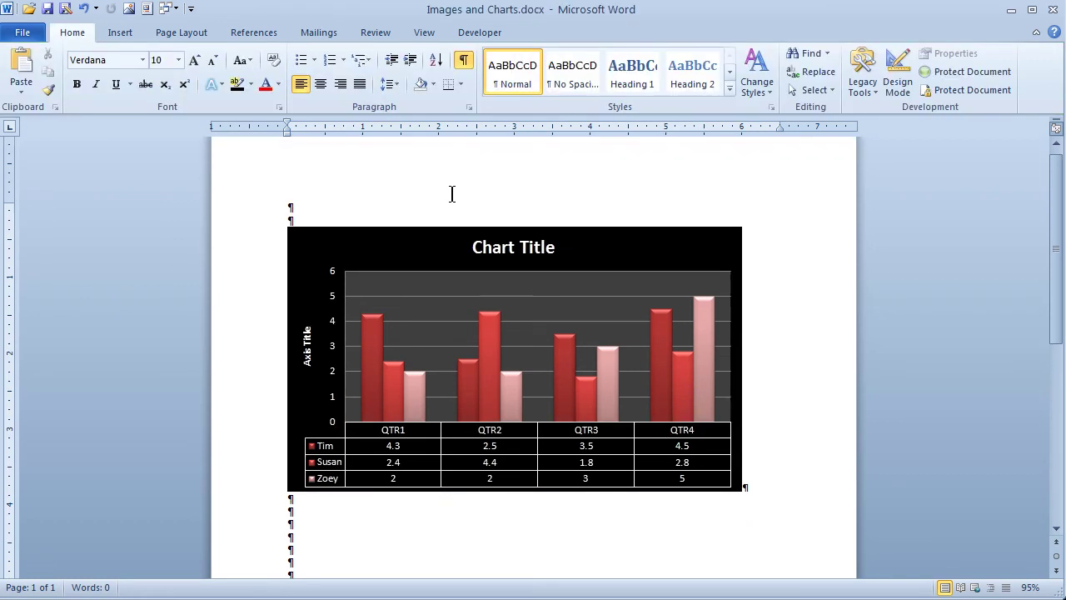
{"action": "left_click", "coordinate": [444, 233]}
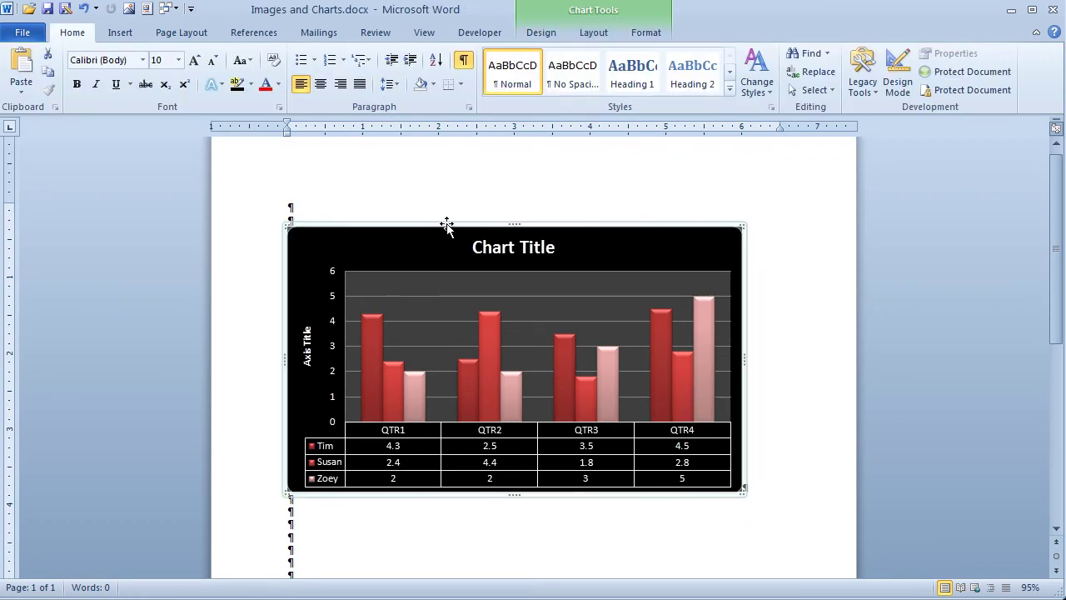
{"action": "left_click", "coordinate": [606, 33]}
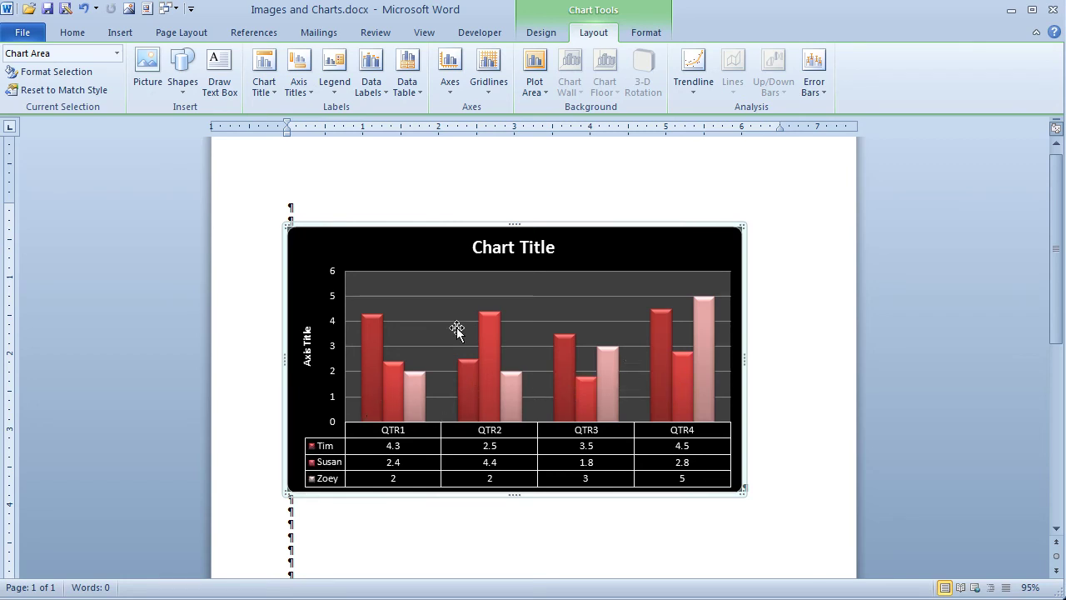
{"action": "left_click", "coordinate": [372, 83]}
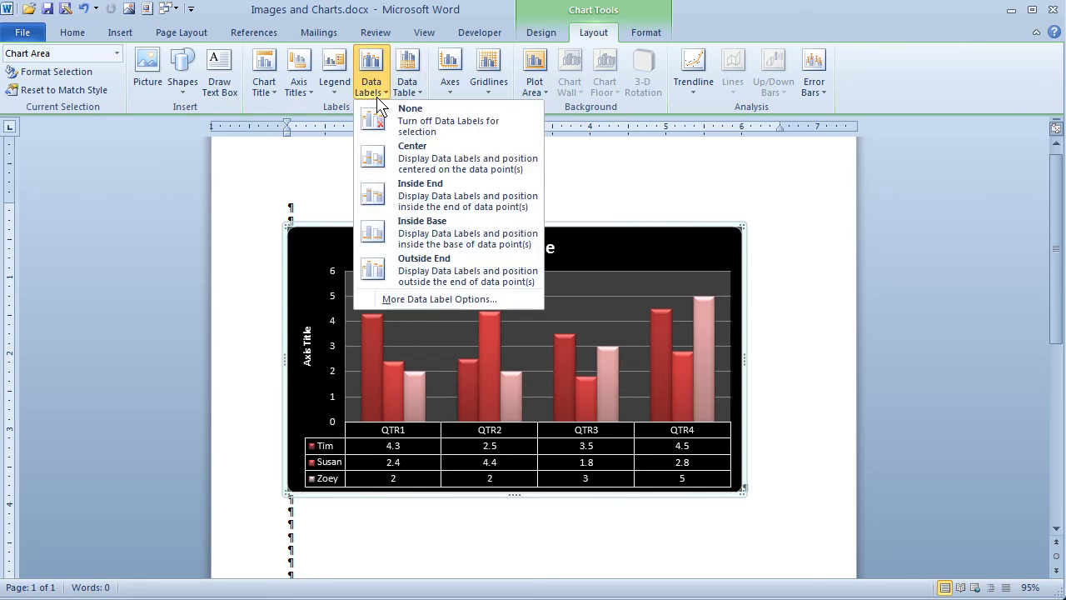
{"action": "left_click", "coordinate": [398, 264]}
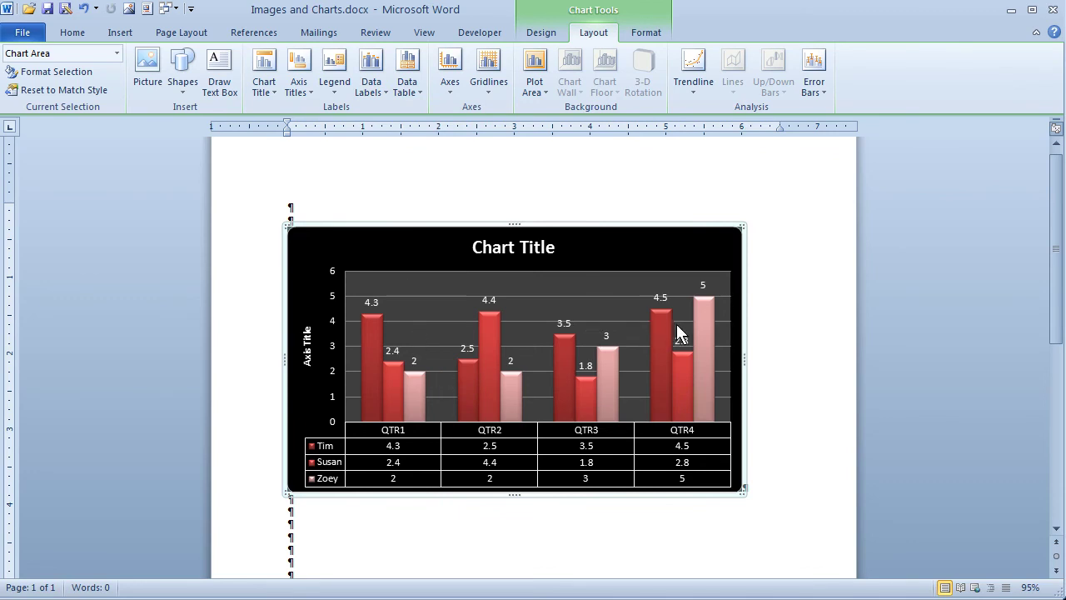
- Review the legend and chart title options and the shape style, arrangement and size commands available for the chart
{"action": "left_click", "coordinate": [336, 90]}
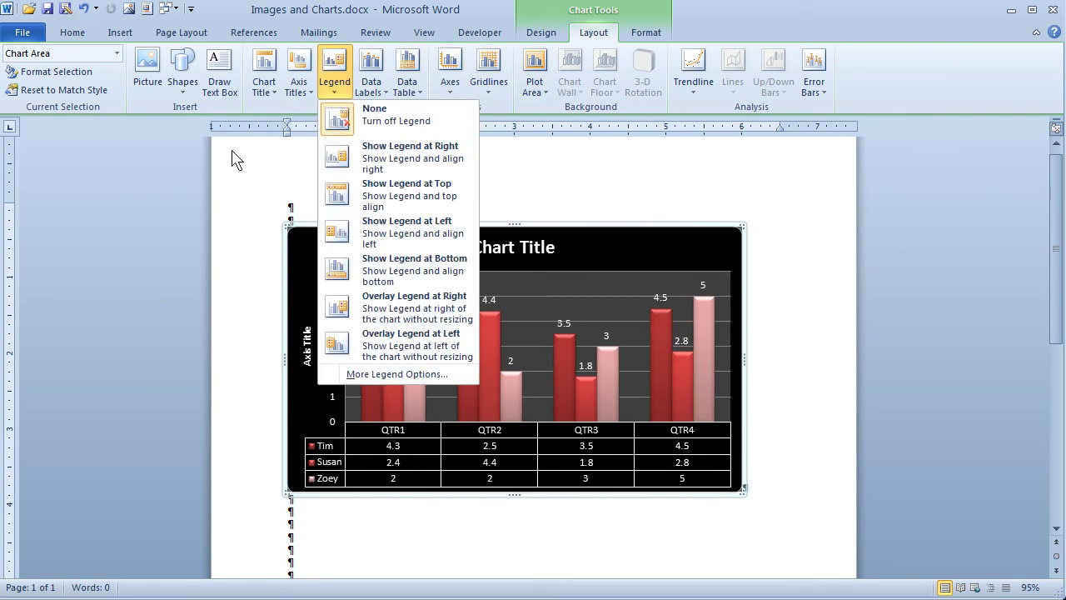
{"action": "left_click", "coordinate": [264, 83]}
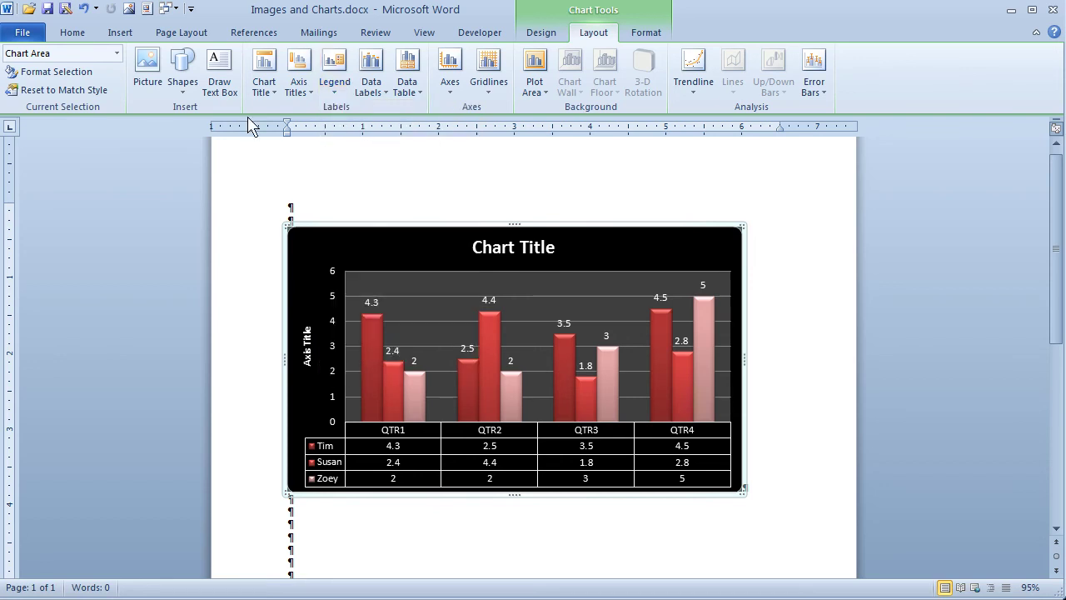
{"action": "left_click", "coordinate": [184, 191]}
{"action": "left_click", "coordinate": [256, 217]}
{"action": "scroll", "coordinate": [373, 314], "scroll_direction": "down", "scroll_amount": 1}
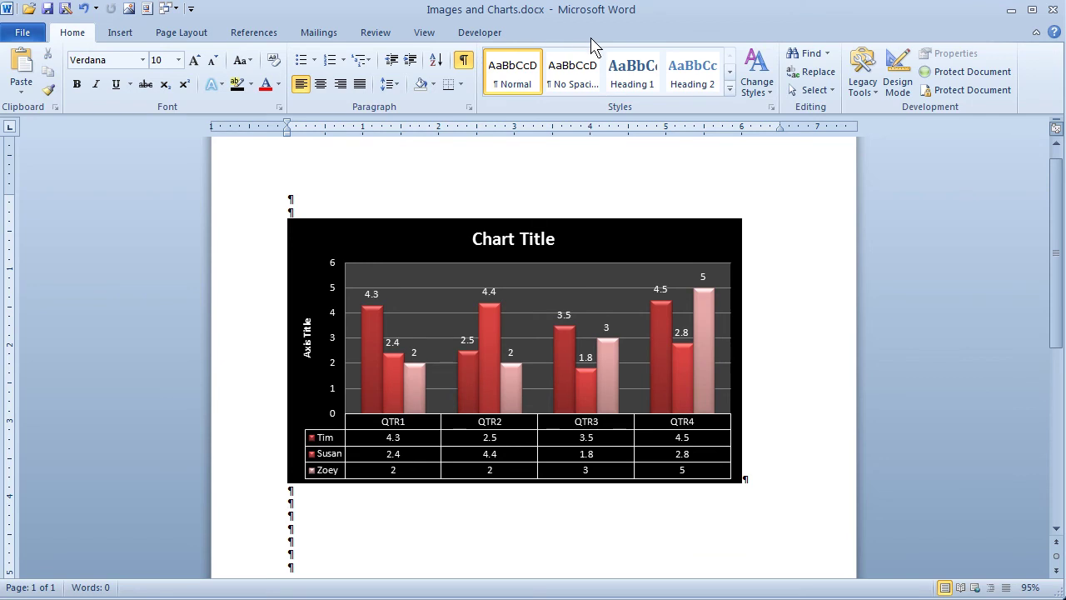
{"action": "left_click", "coordinate": [420, 242]}
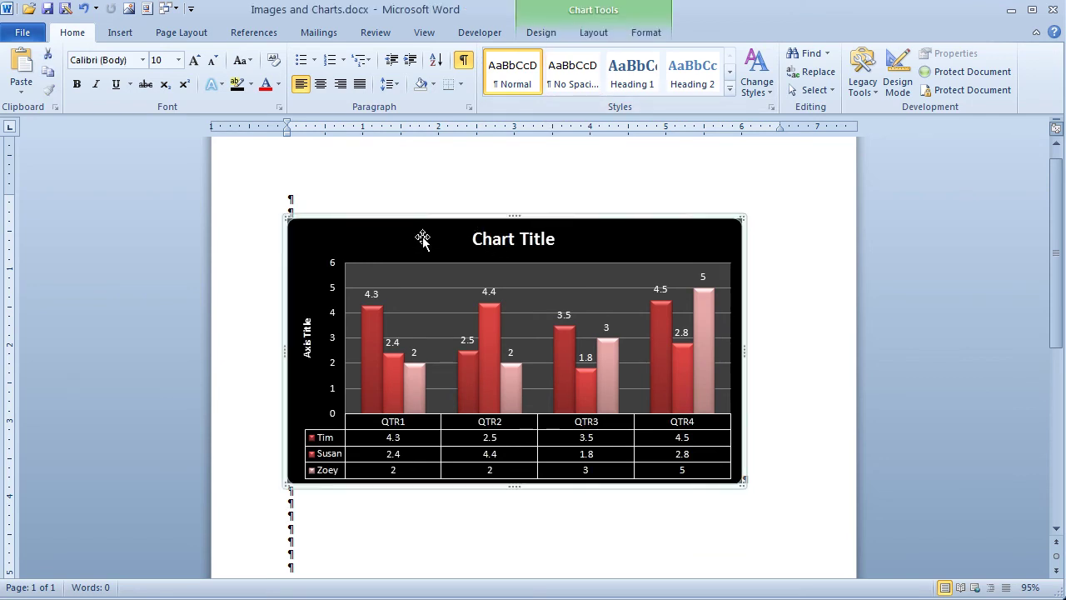
{"action": "left_click", "coordinate": [643, 35]}
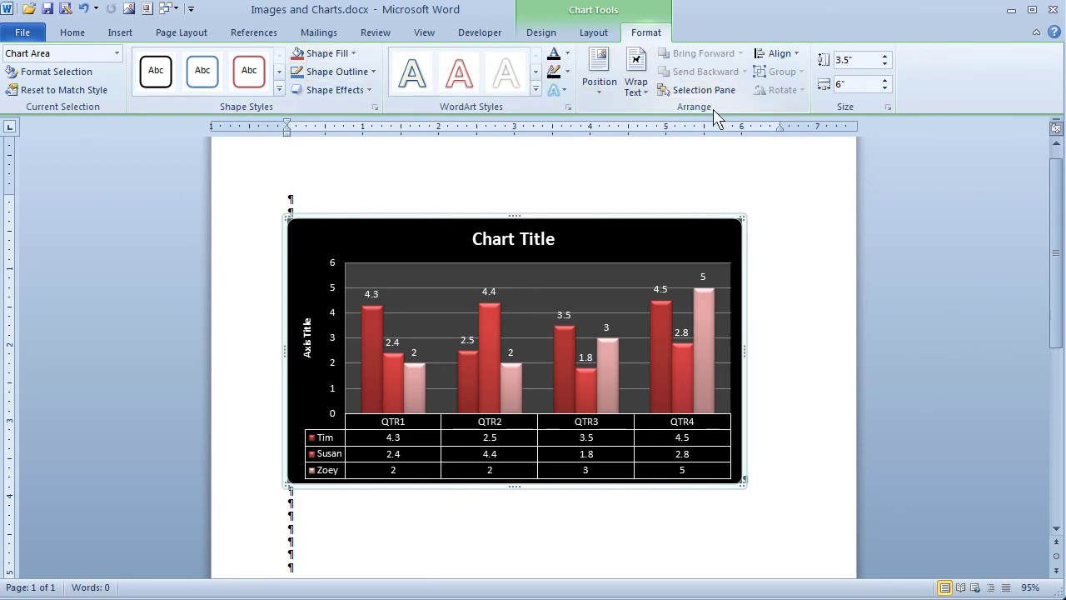
{"action": "left_click", "coordinate": [577, 542]}
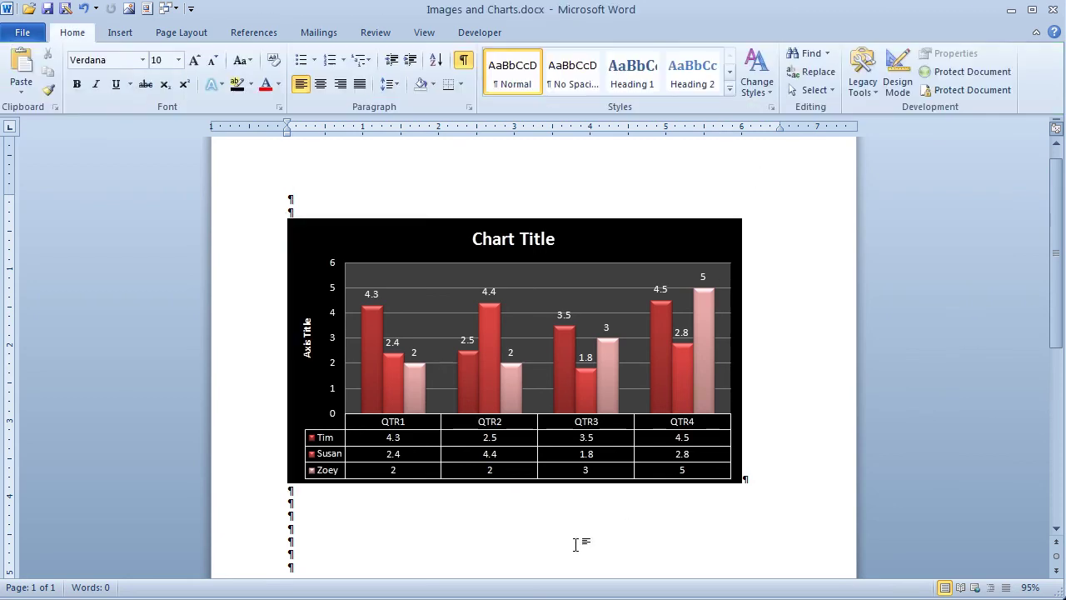
- Shrink the column chart from its corner to 2.21" high and 4.47" wide
{"action": "left_click", "coordinate": [370, 216]}
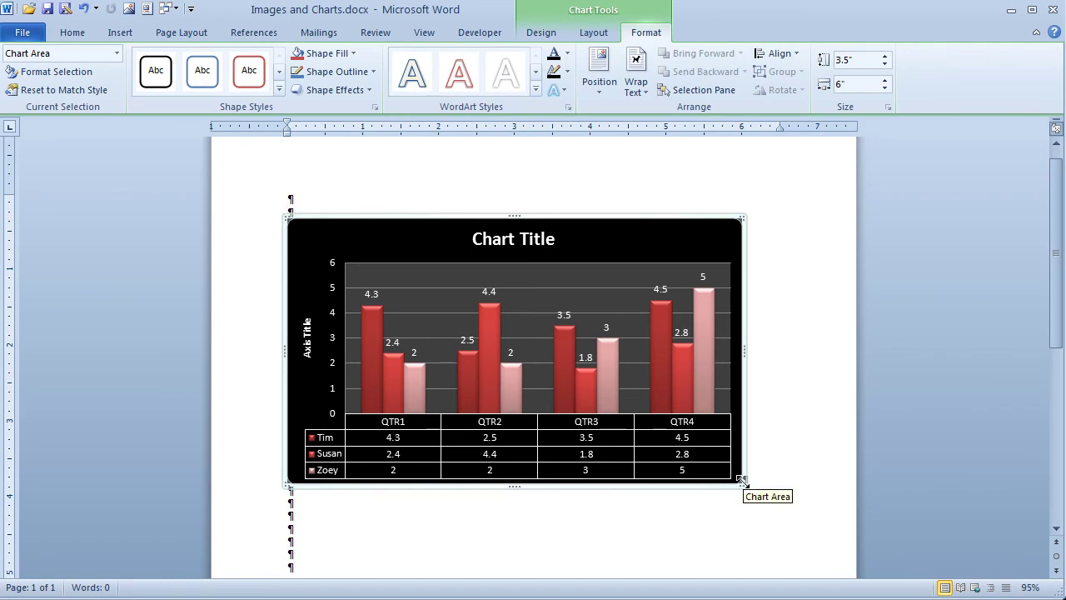
{"action": "left_click_drag", "start_coordinate": [744, 482], "coordinate": [628, 386]}
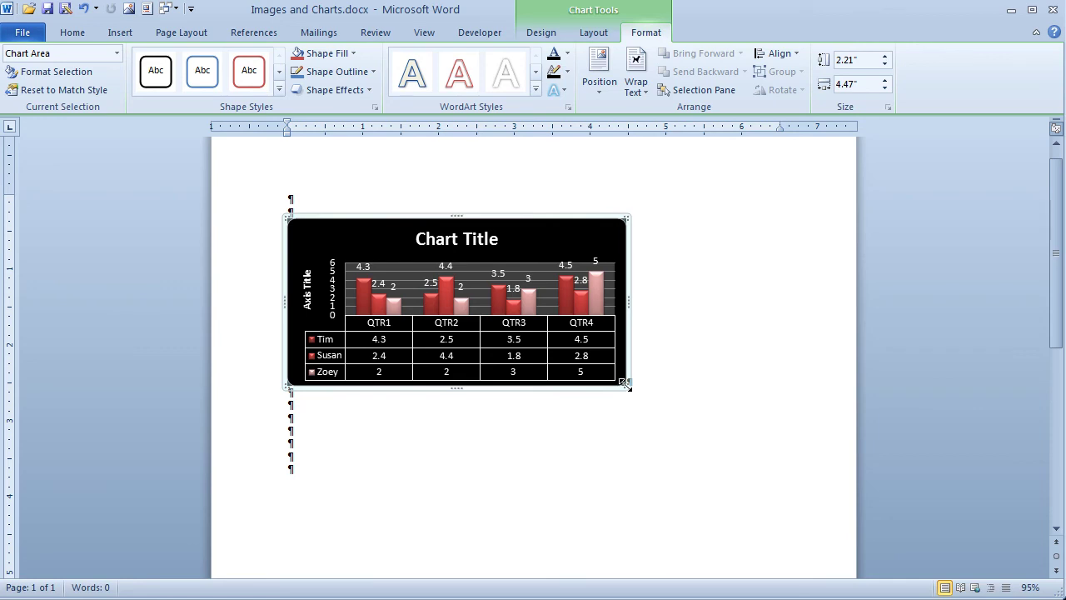
{"action": "scroll", "coordinate": [626, 383], "scroll_direction": "down", "scroll_amount": 1}
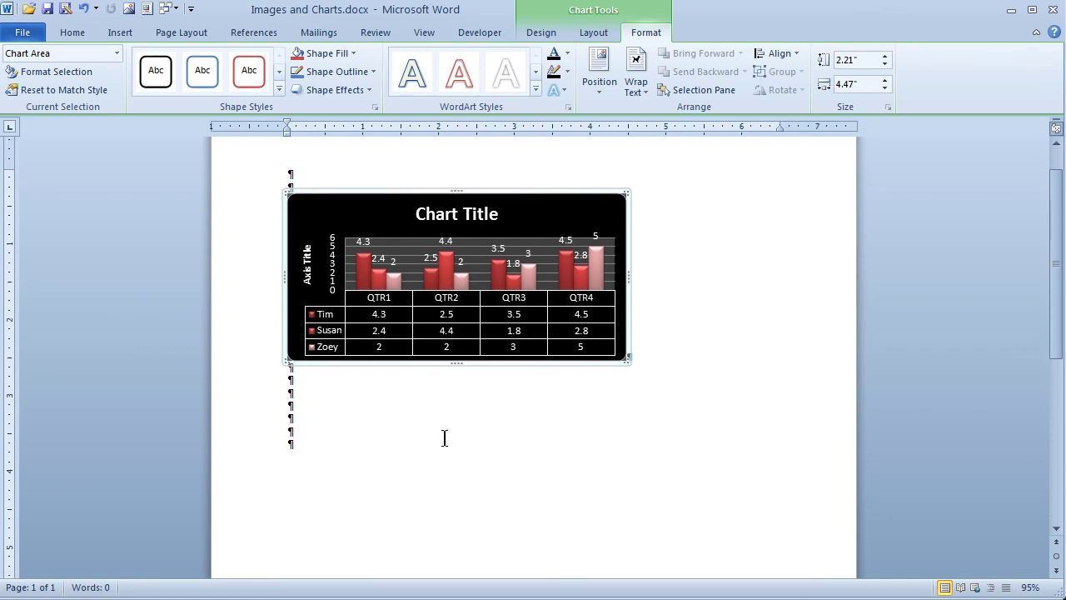
{"action": "left_click", "coordinate": [398, 449]}
- Delete the whole column chart from the page and bring up the commands for inserting illustrations
{"action": "left_click", "coordinate": [324, 210]}
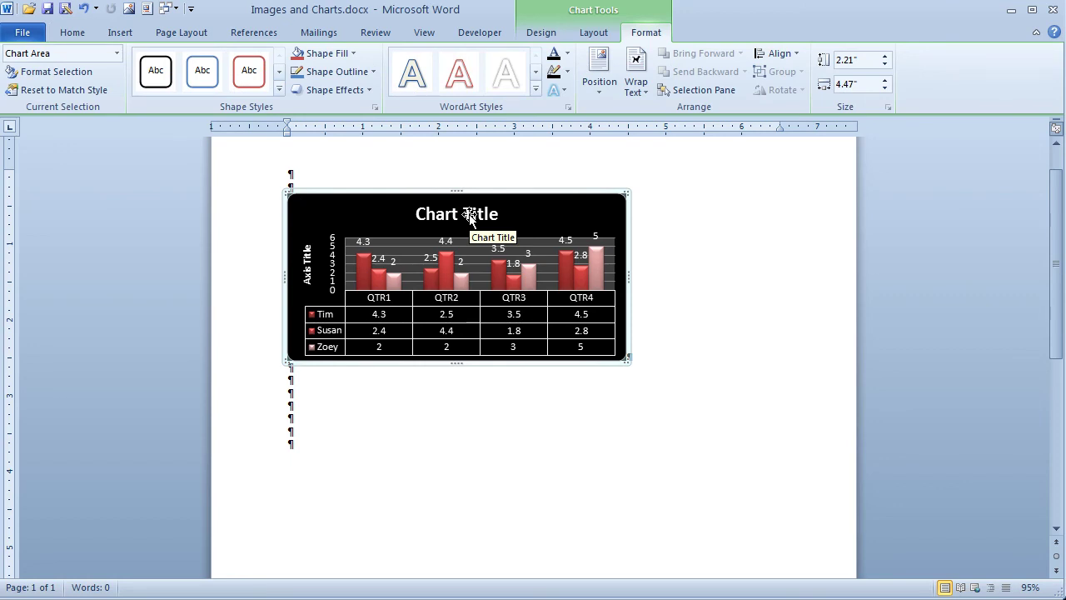
{"action": "key", "text": "Delete"}
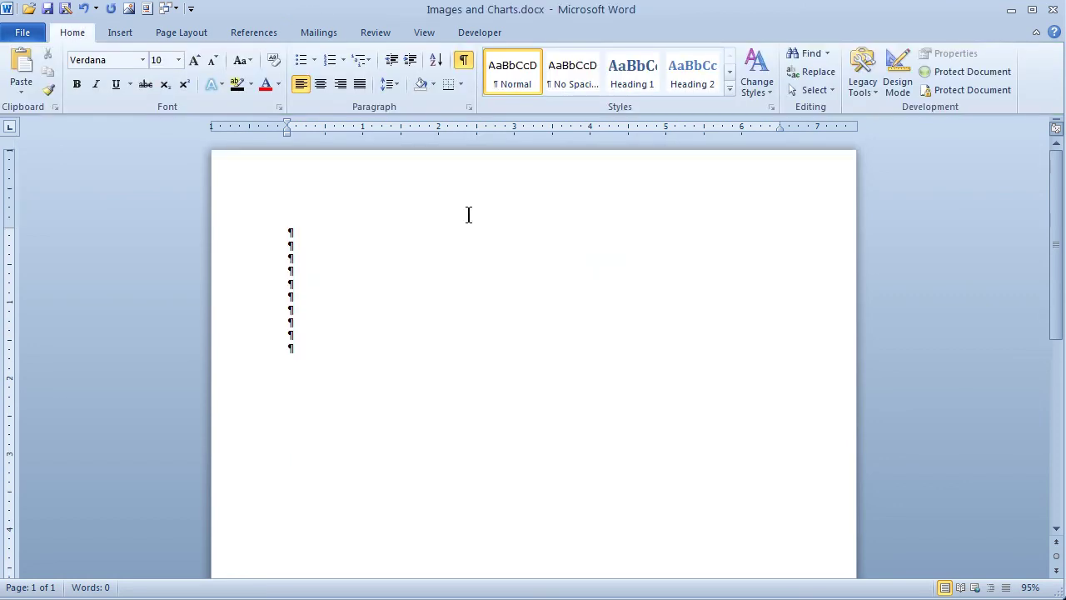
{"action": "left_click", "coordinate": [117, 34]}
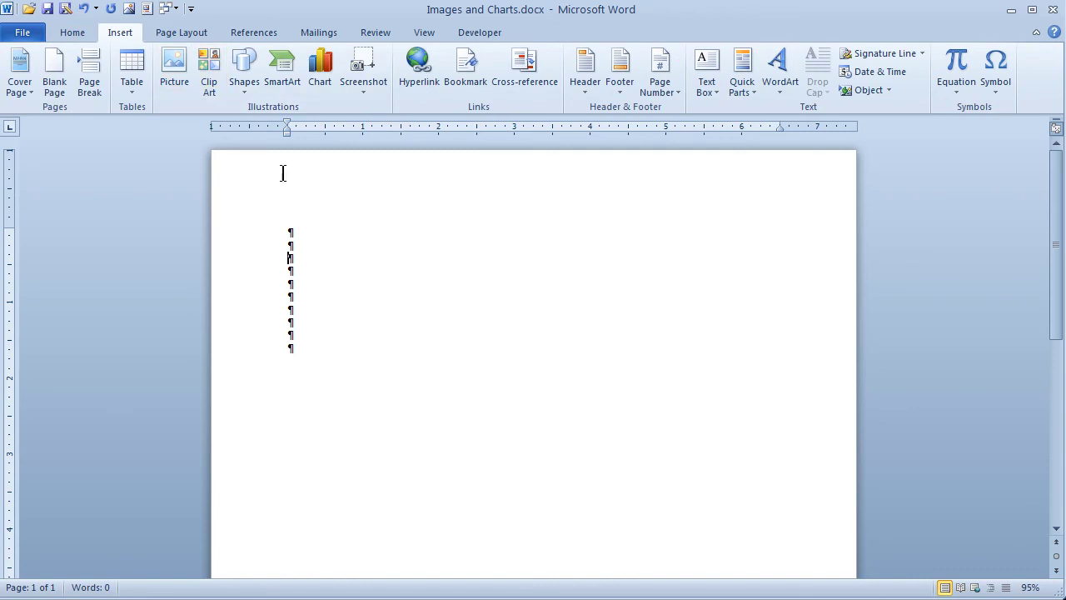